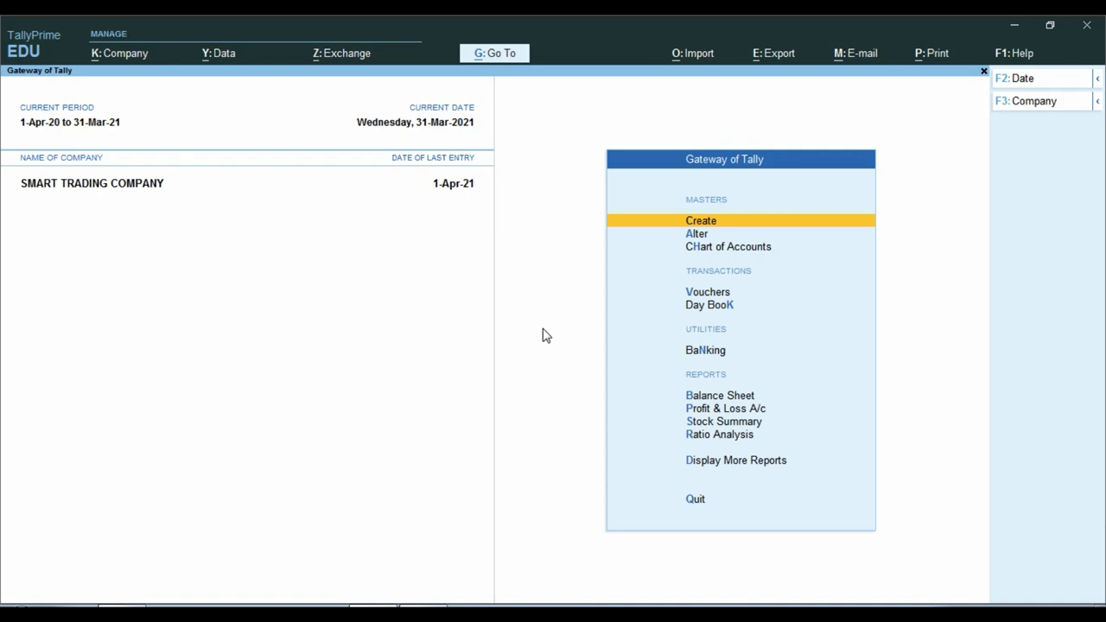
- Move down the Gateway of Tally menu toward Day Book
key("Down")
key("Down")
key("Down")
key("Down")
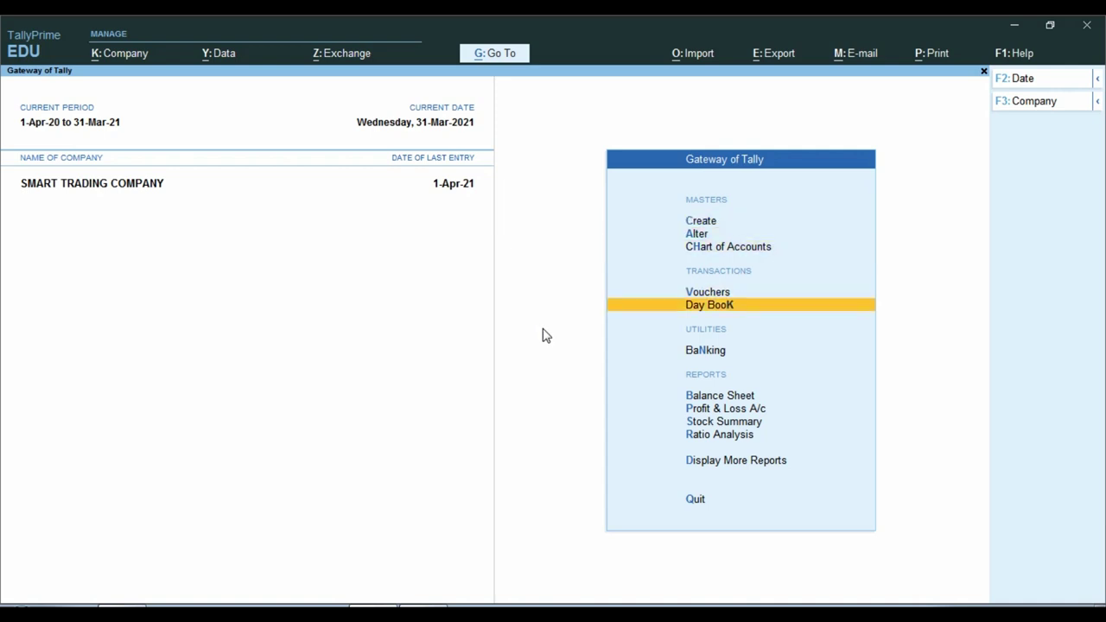
- Open the Day Book and clear the date to list every voucher from 1-Apr-20 to 31-Mar-21
key("Return")
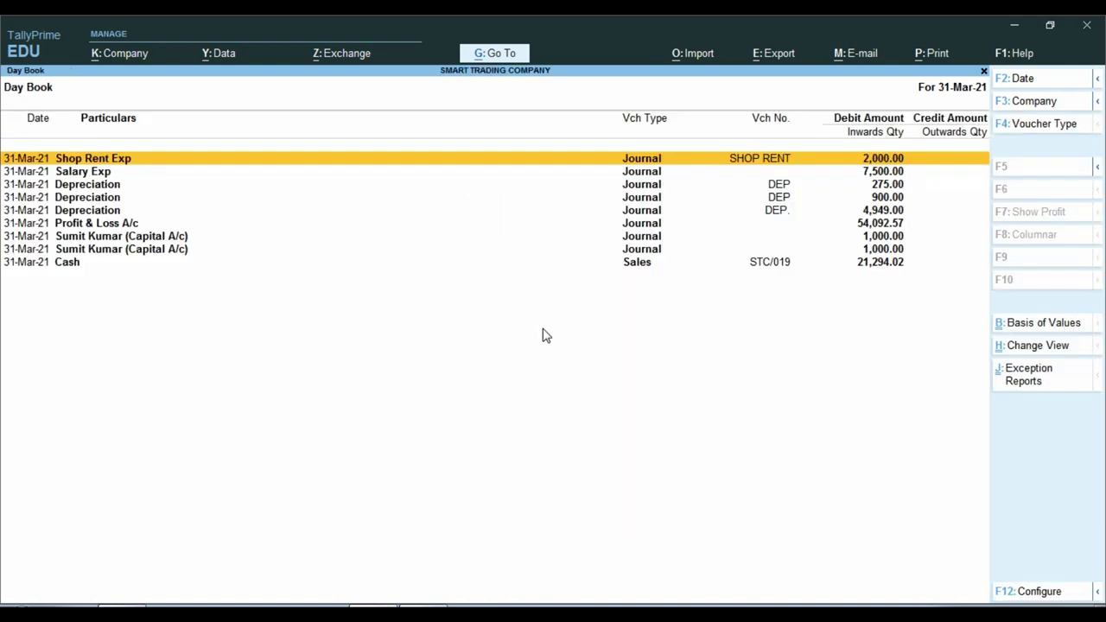
key("F2")
key("BackSpace")
key("Return")
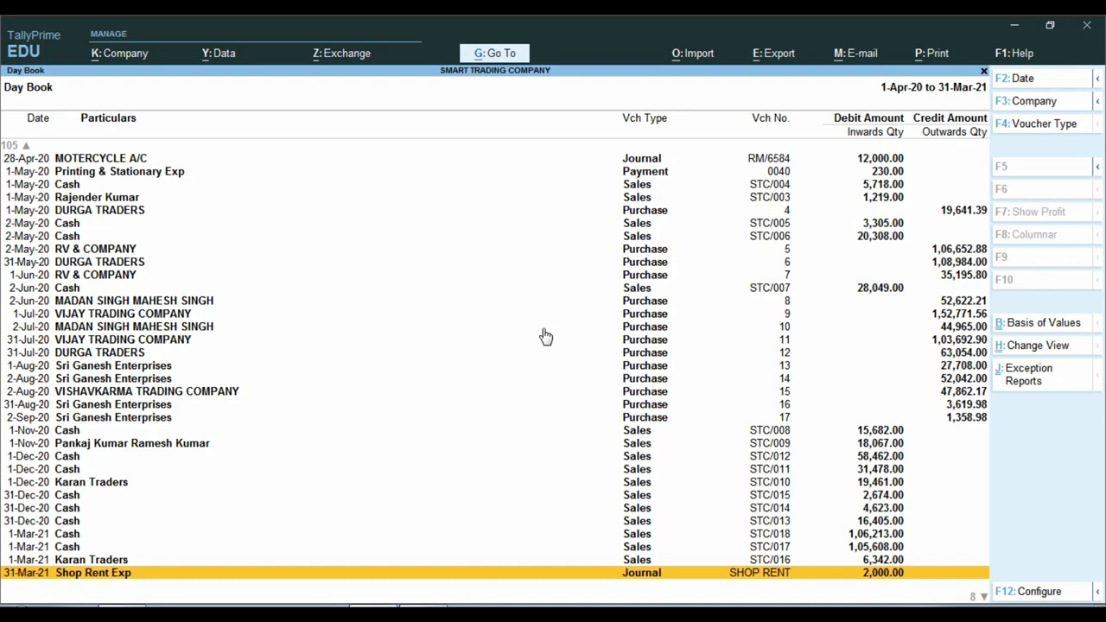
key("Up")
key("Up")
key("Up")
key("Up")
key("Up")
key("Up")
key("Up")
key("Up")
key("Up")
key("Up")
key("Up")
key("Up")
key("Up")
key("Up")
key("Up")
key("Up")
key("Up")
key("Up")
key("Up")
key("Up")
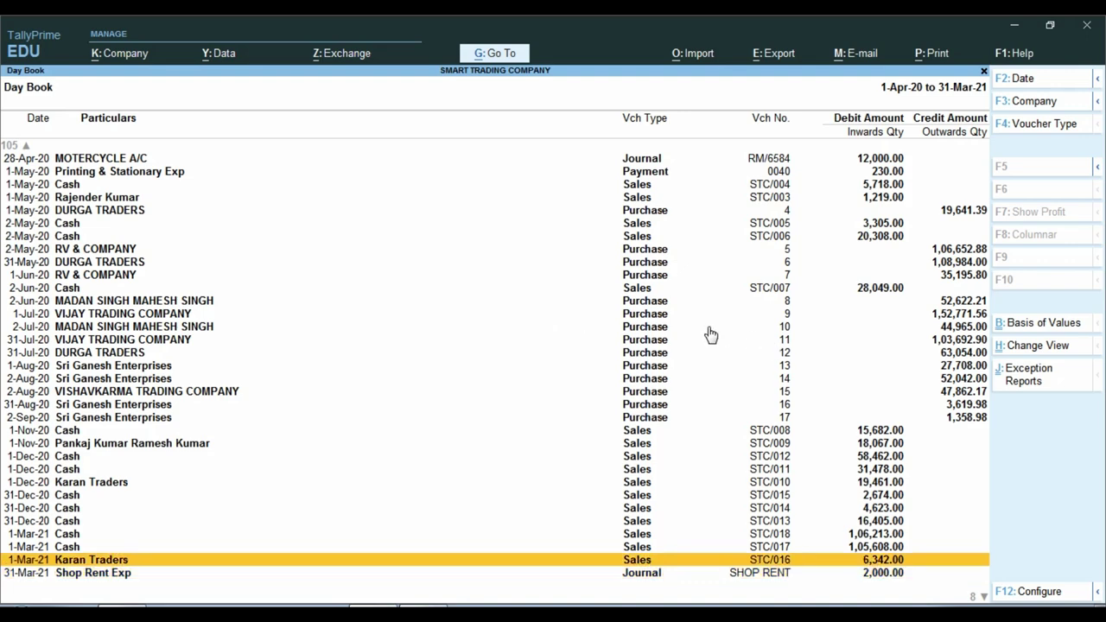
key("Up")
key("Up")
key("Up")
key("Up")
key("Up")
key("Up")
key("Up")
key("Up")
key("Up")
key("Up")
key("Up")
key("Up")
key("Up")
key("Up")
key("Up")
key("Up")
key("Up")
key("Up")
key("Up")
key("Up")
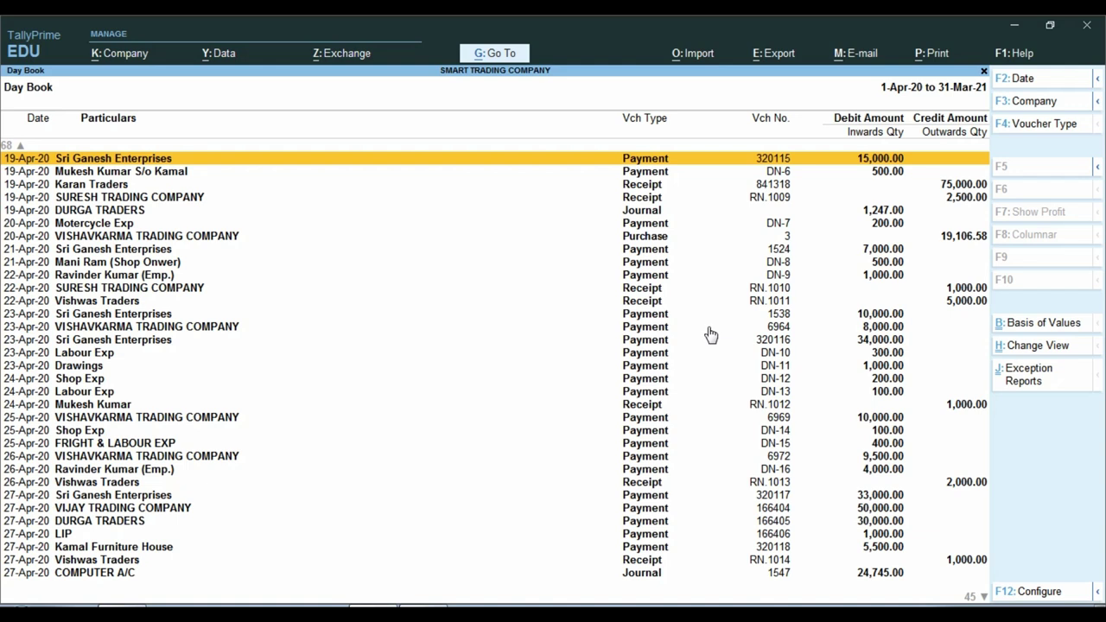
- Change the Day Book voucher type to Sales using SAL, listing STC/001 to STC/019
key("F4")
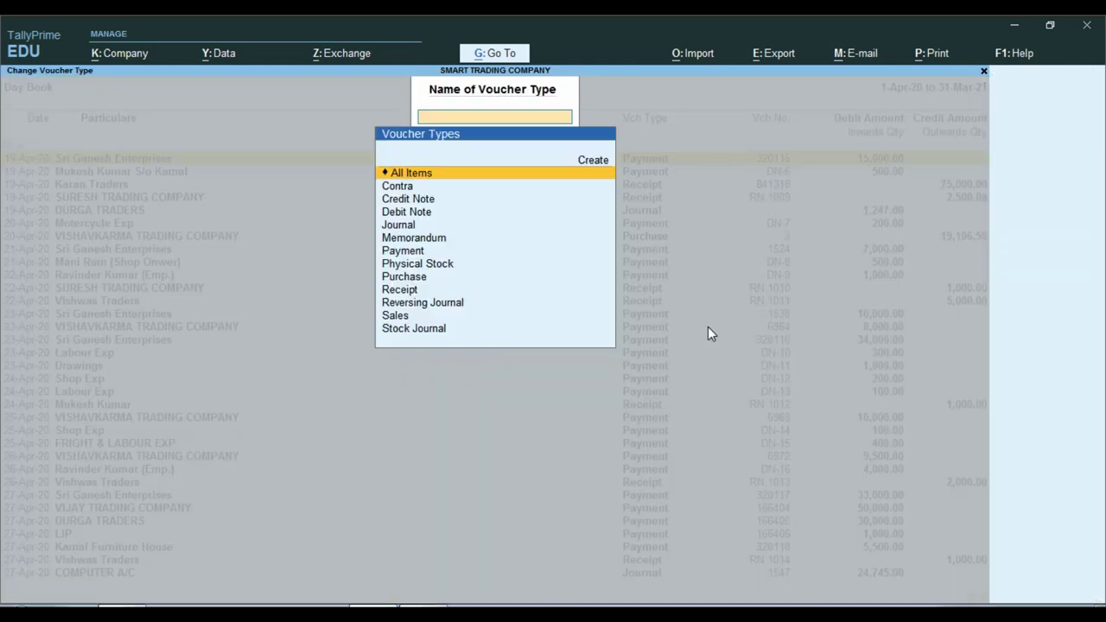
type("SAL")
key("Return")
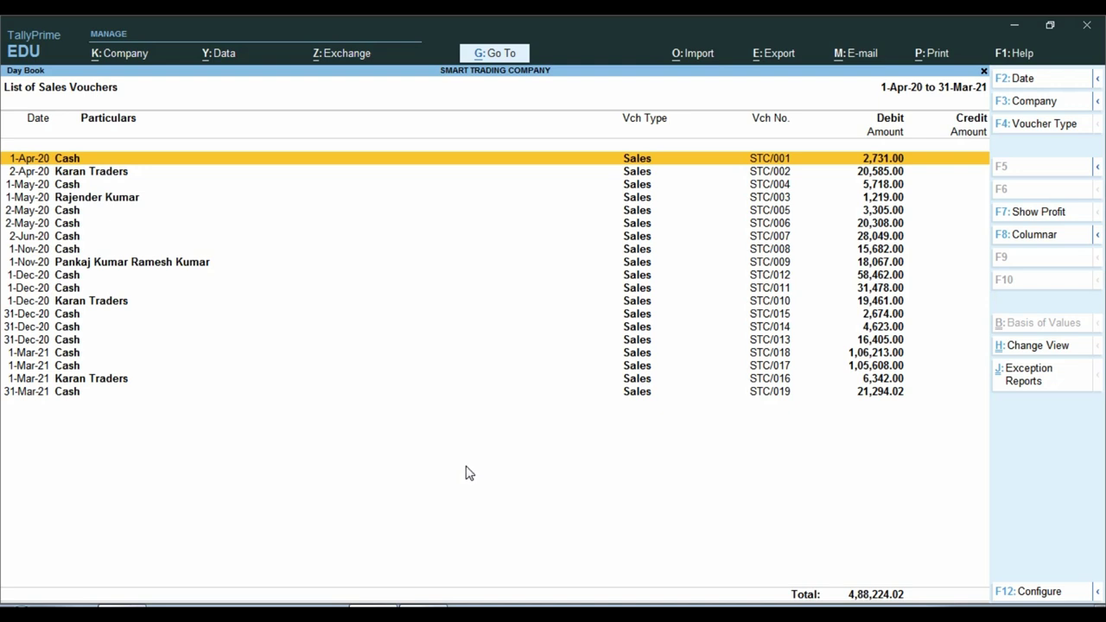
key("Down")
key("Down")
key("Down")
key("Down")
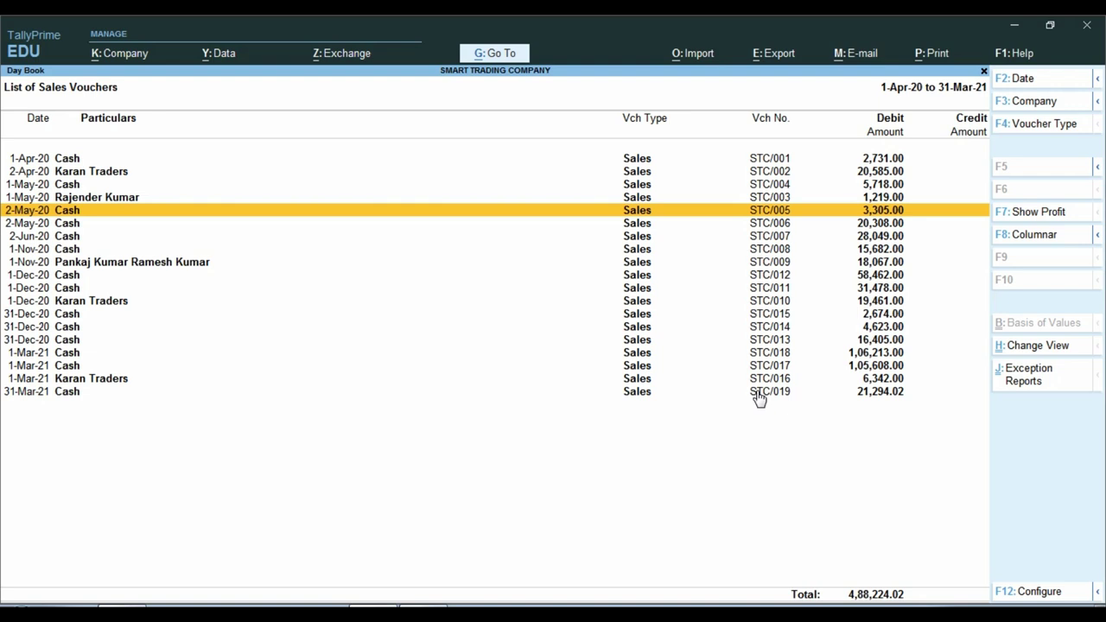
key("Down")
key("ctrl")
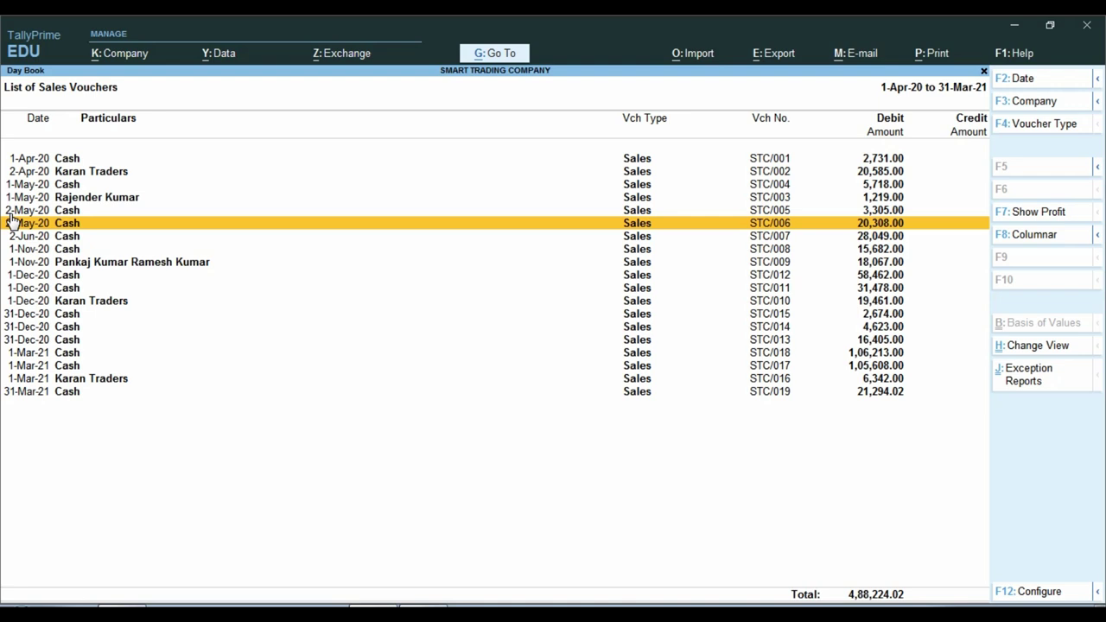
key("Up")
key("Up")
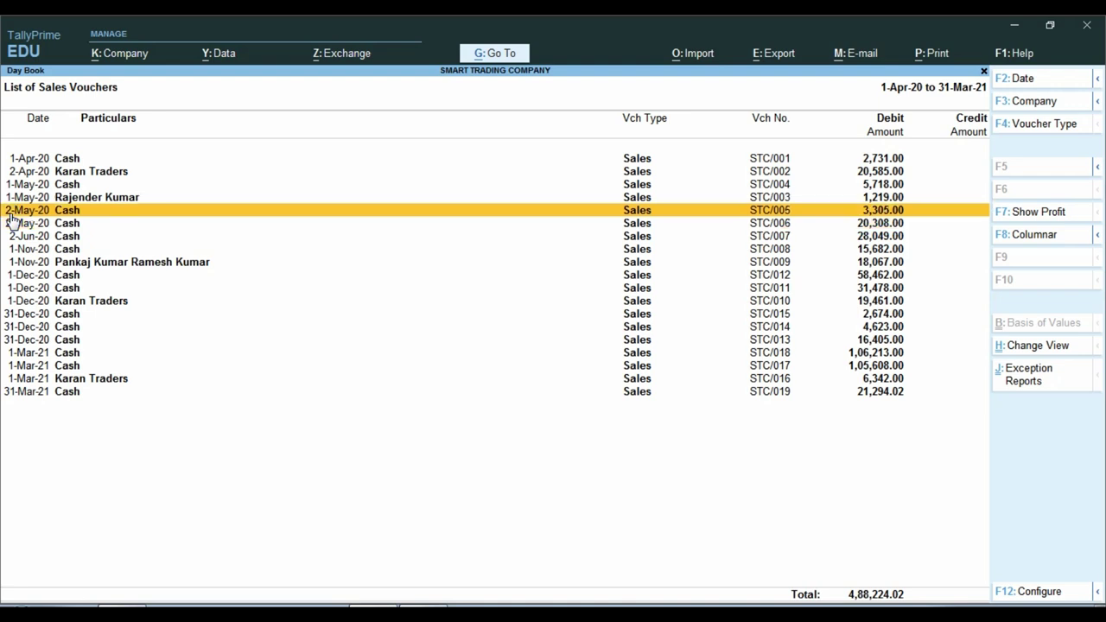
key("Down")
- Add the person's name as narration to sales voucher STC/005 with reason F and save
key("Return")
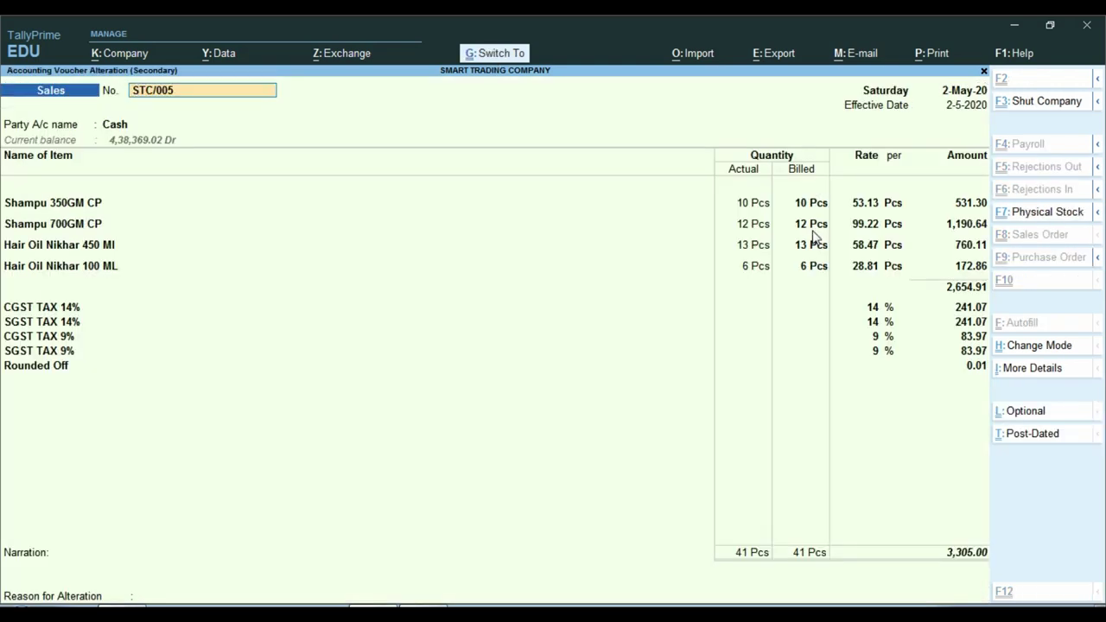
key("ctrl+a")
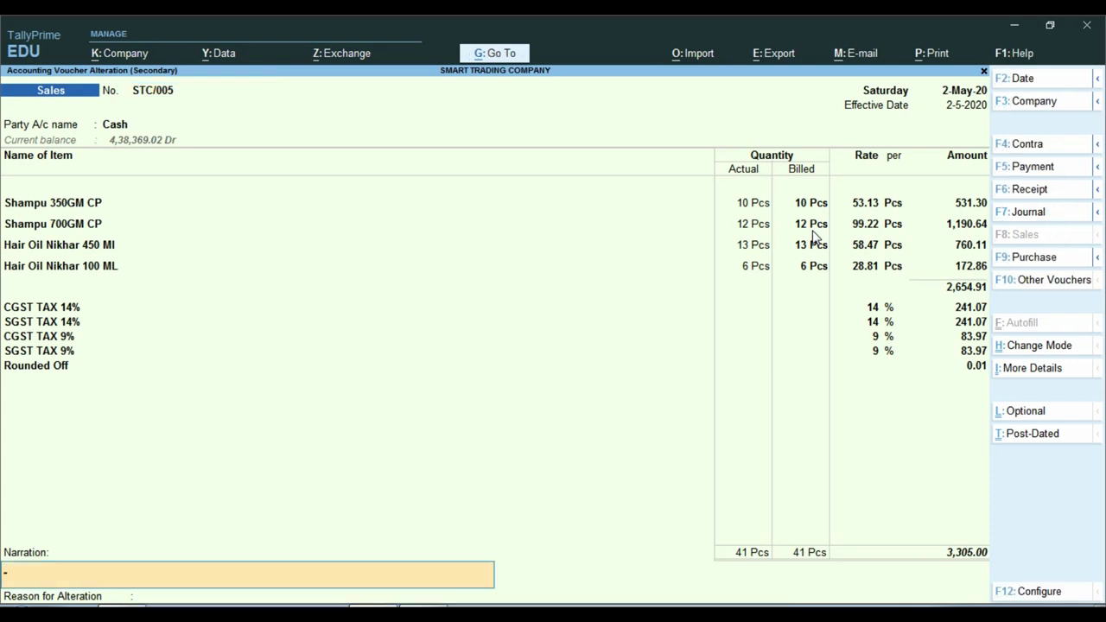
key("Return")
type("F")
key("Return")
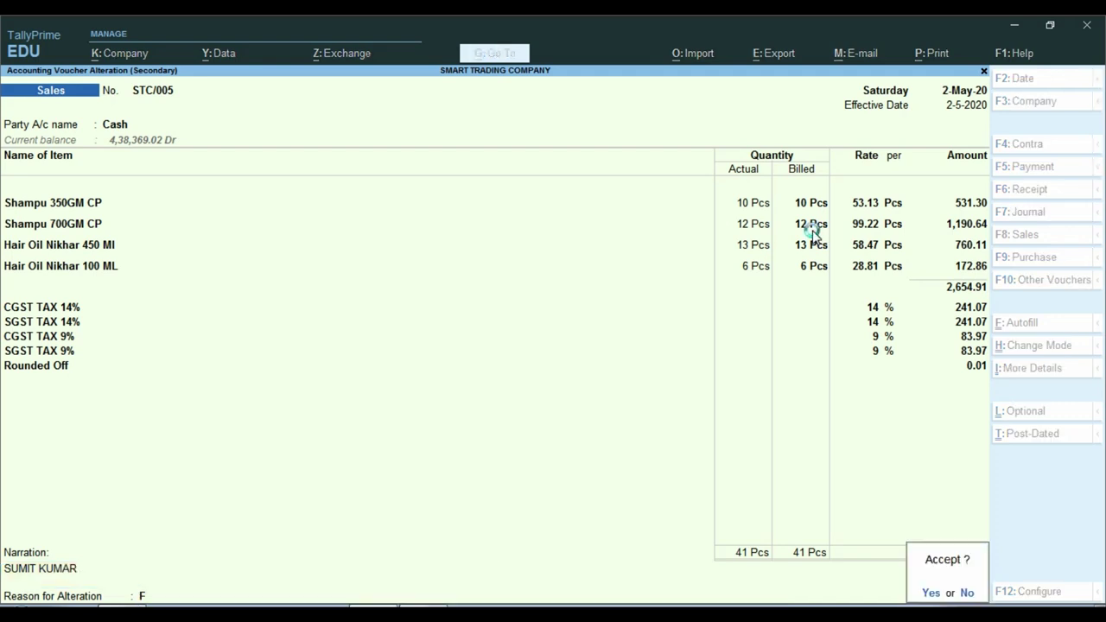
key("Return")
- Add the same name as narration to sales voucher STC/007 with reason F and save
key("Down")
key("Down")
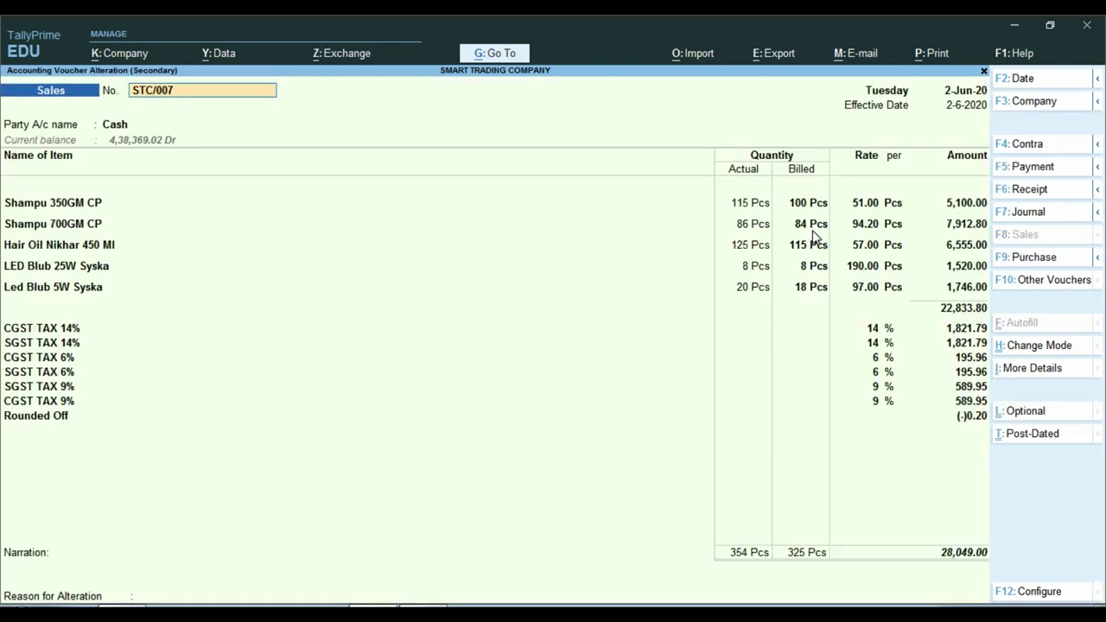
key("ctrl+a")
key("BackSpace")
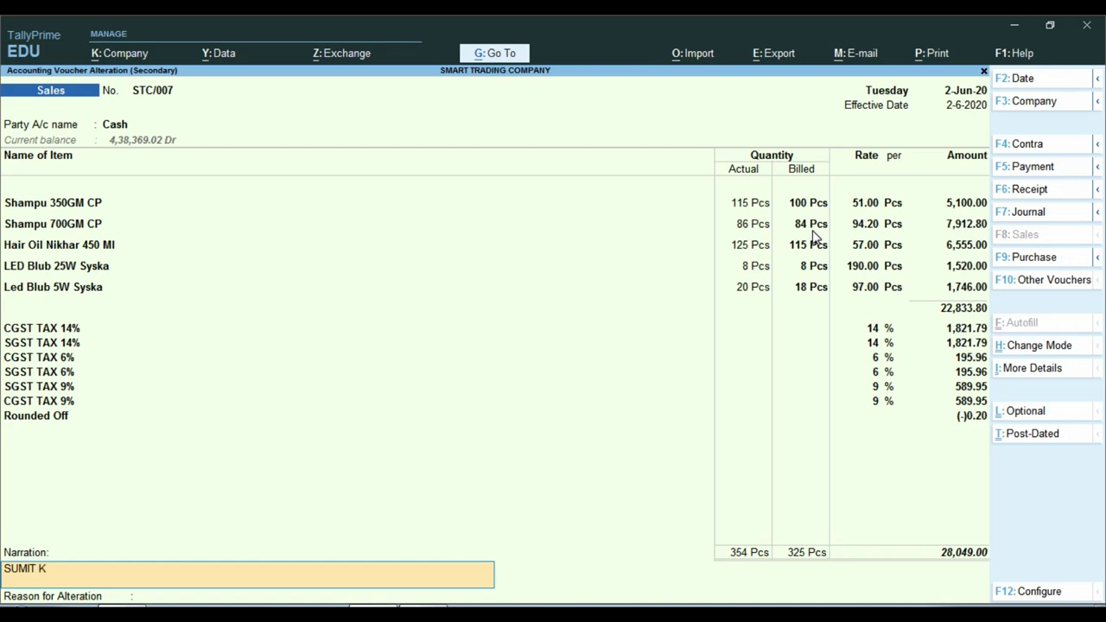
key("Return")
type("F")
key("Return")
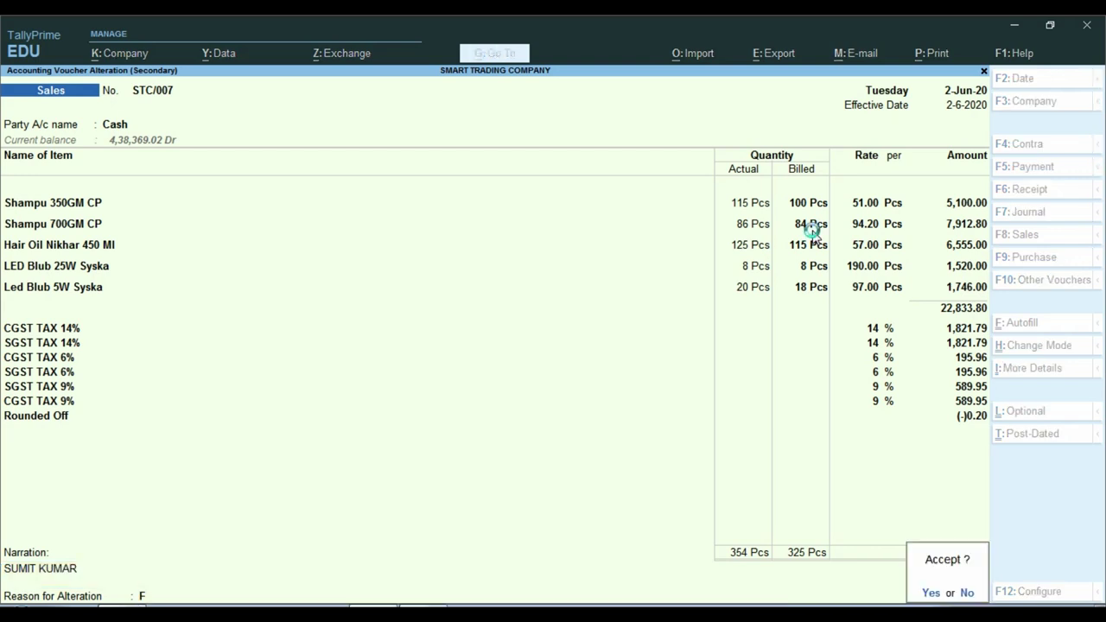
key("Return")
- Enter the name as narration on STC/014, then quit the voucher without saving
key("Down")
key("Down")
key("Down")
key("Down")
key("Down")
key("Down")
key("Down")
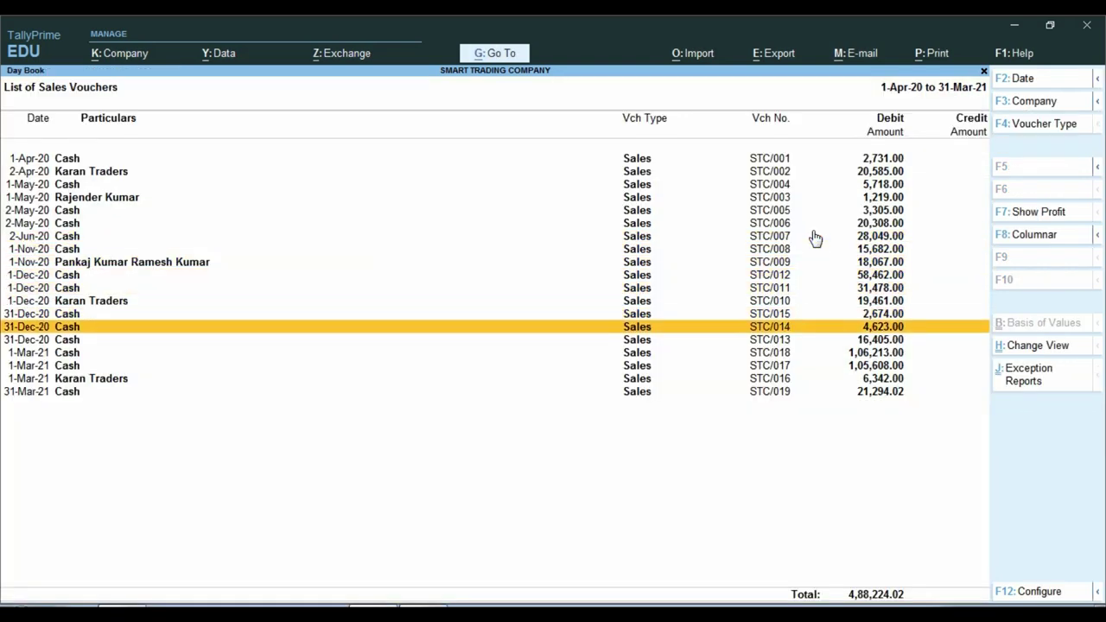
key("Return")
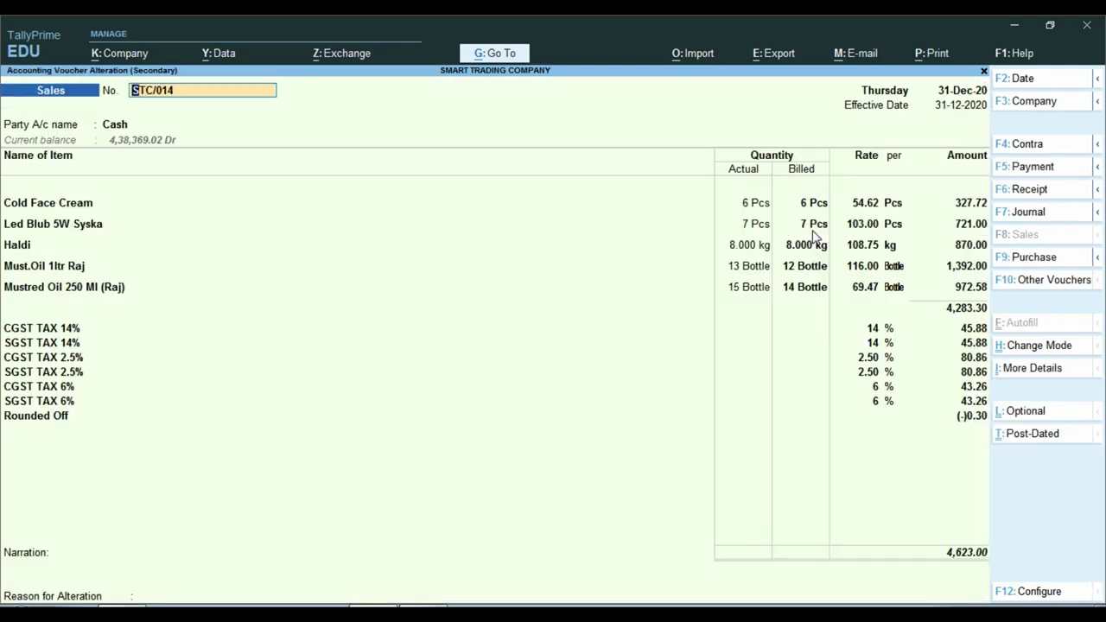
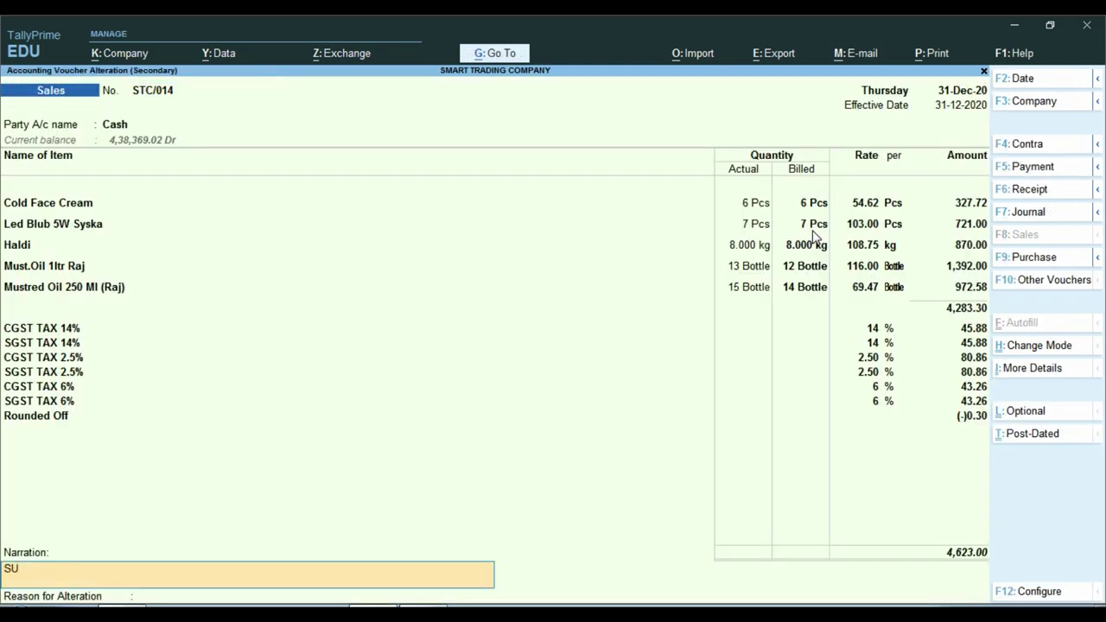
key("Return")
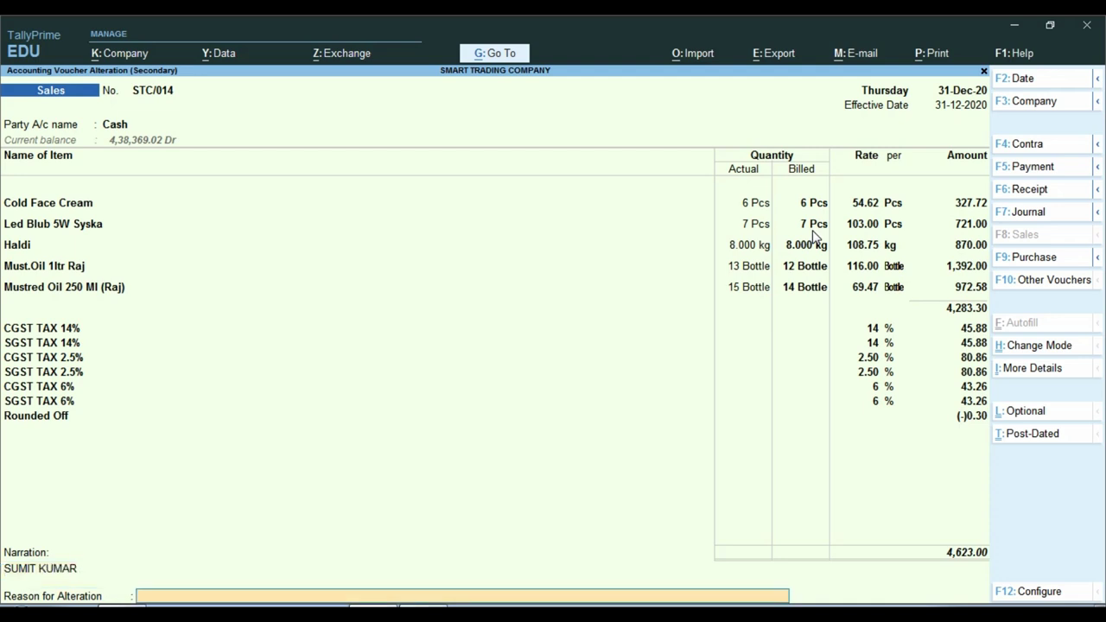
type("F")
key("Return")
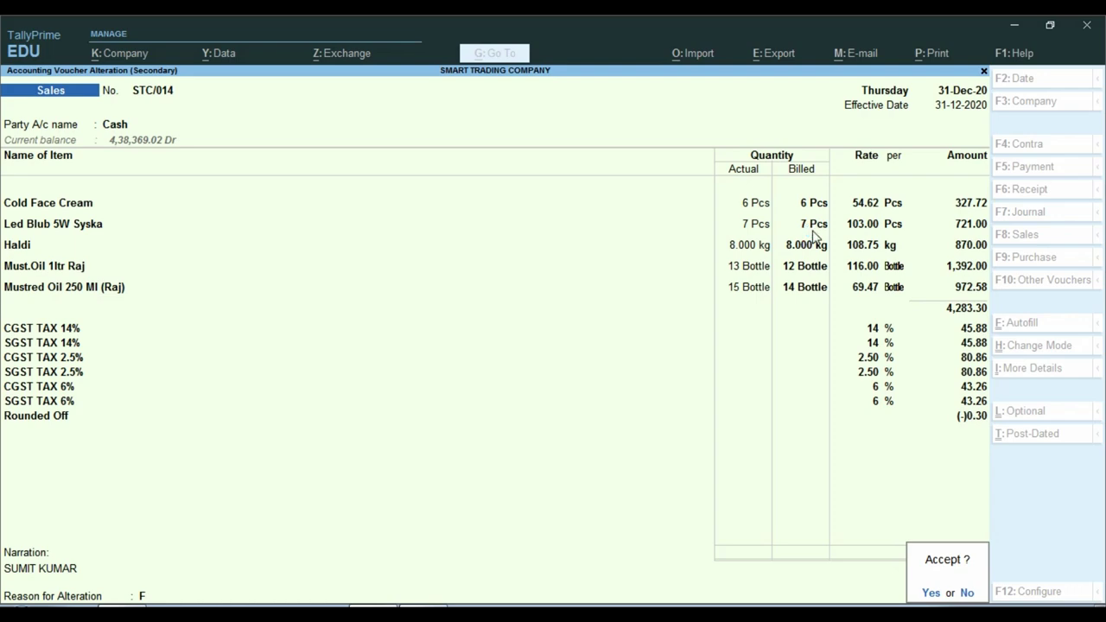
key("n")
key("BackSpace")
key("Escape")
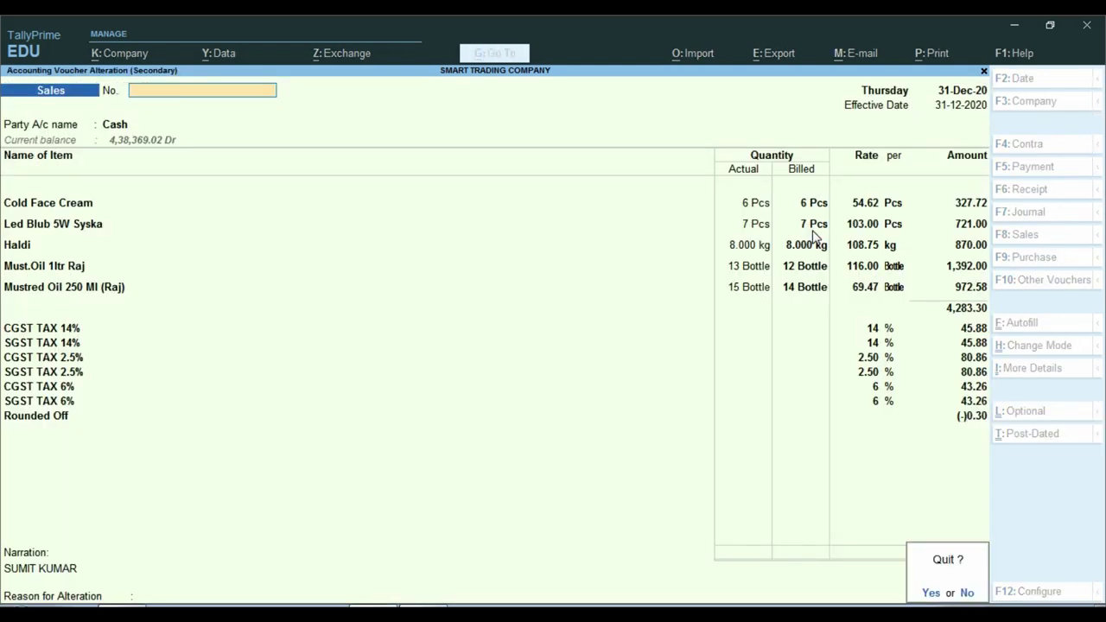
key("y")
- Add the name as narration to sales voucher STC/019 with reason F
key("Down")
key("Down")
key("Down")
key("Down")
key("Down")
key("Return")
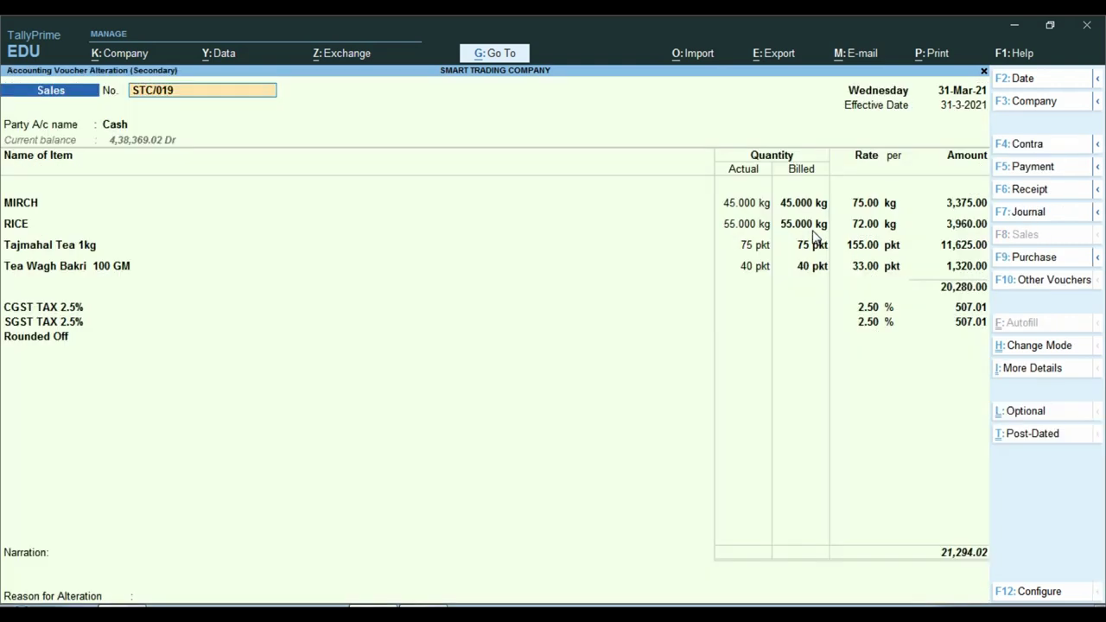
key("ctrl+a")
key("BackSpace")
key("Return")
type("F")
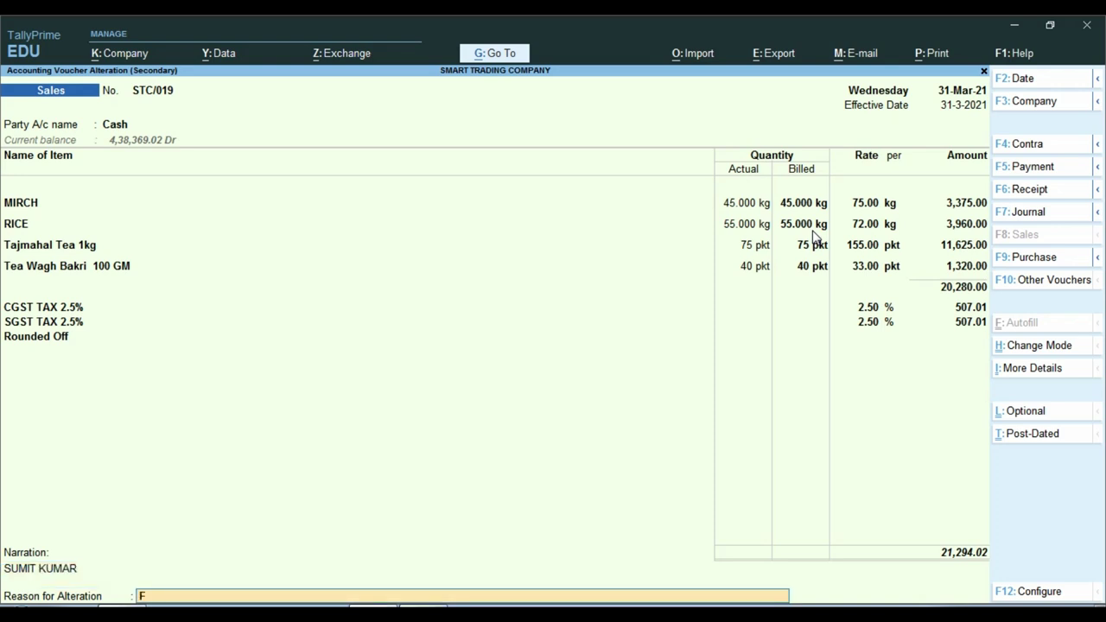
key("Return")
key("Return")
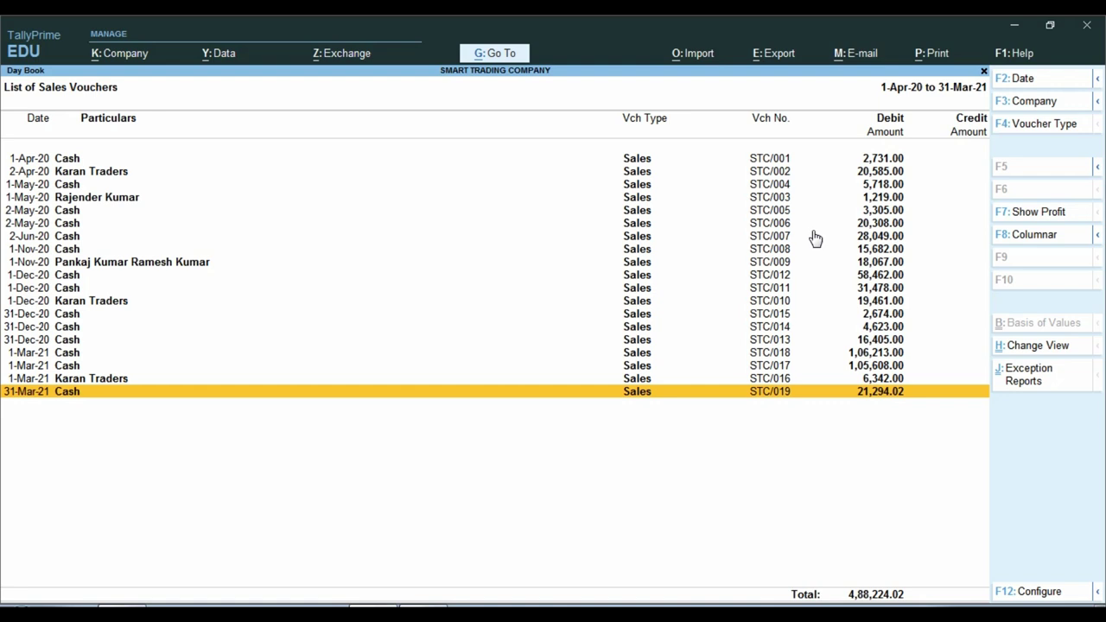
- Open Range of Information on the sales list, choose Voucher, and enter N for Narration
key("Up")
key("Up")
key("Up")
key("Up")
key("Up")
key("Up")
key("Up")
key("Up")
key("Up")
key("Up")
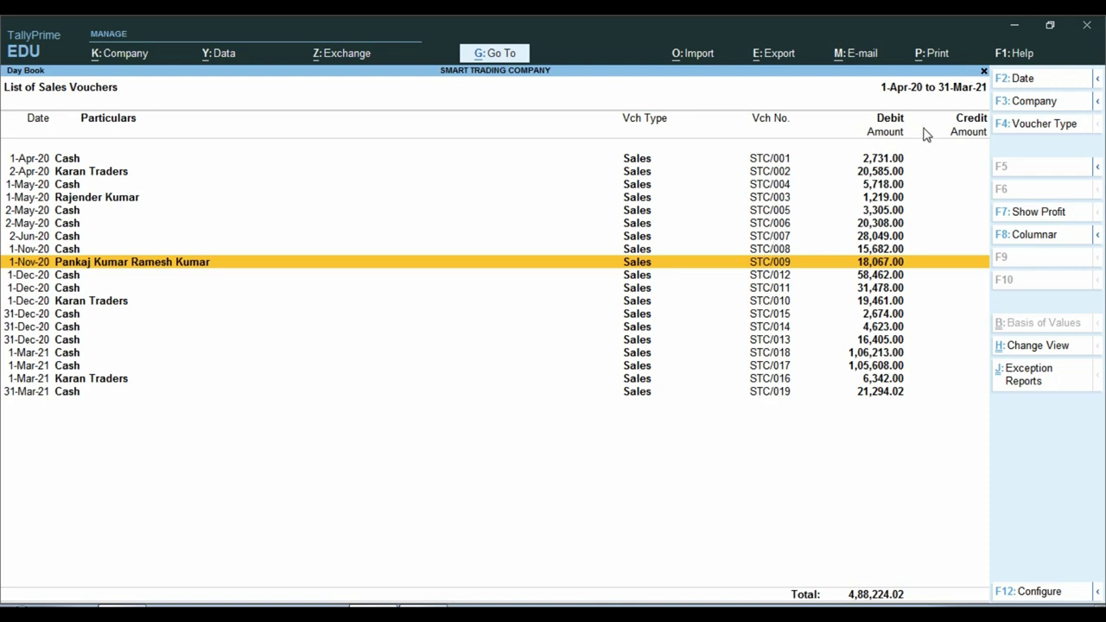
key("alt")
key("alt")
key("alt")
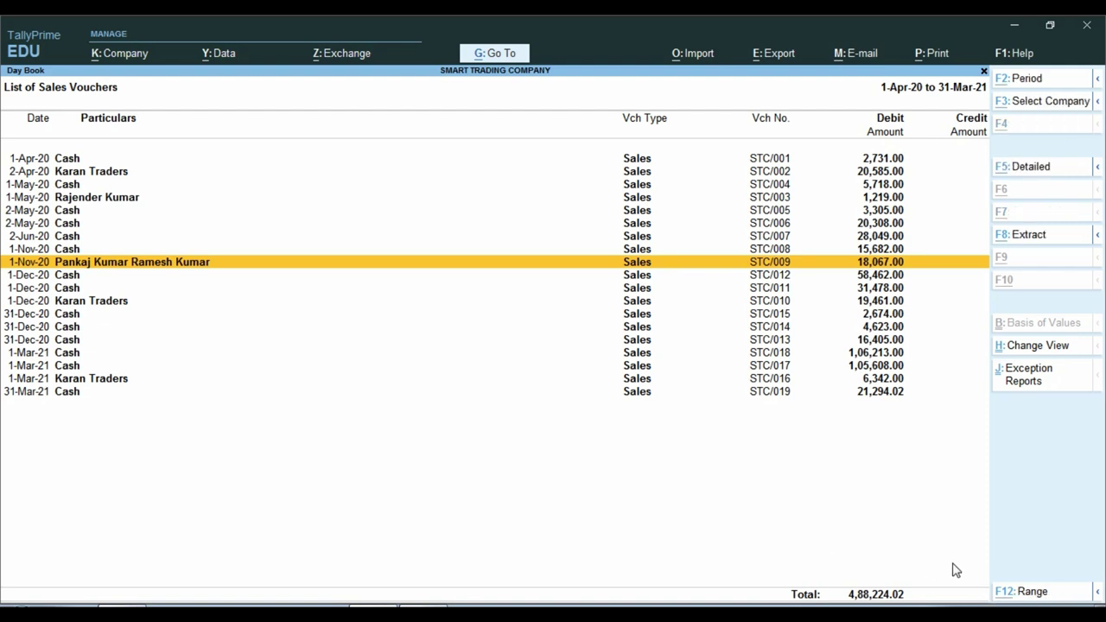
key("alt+F12")
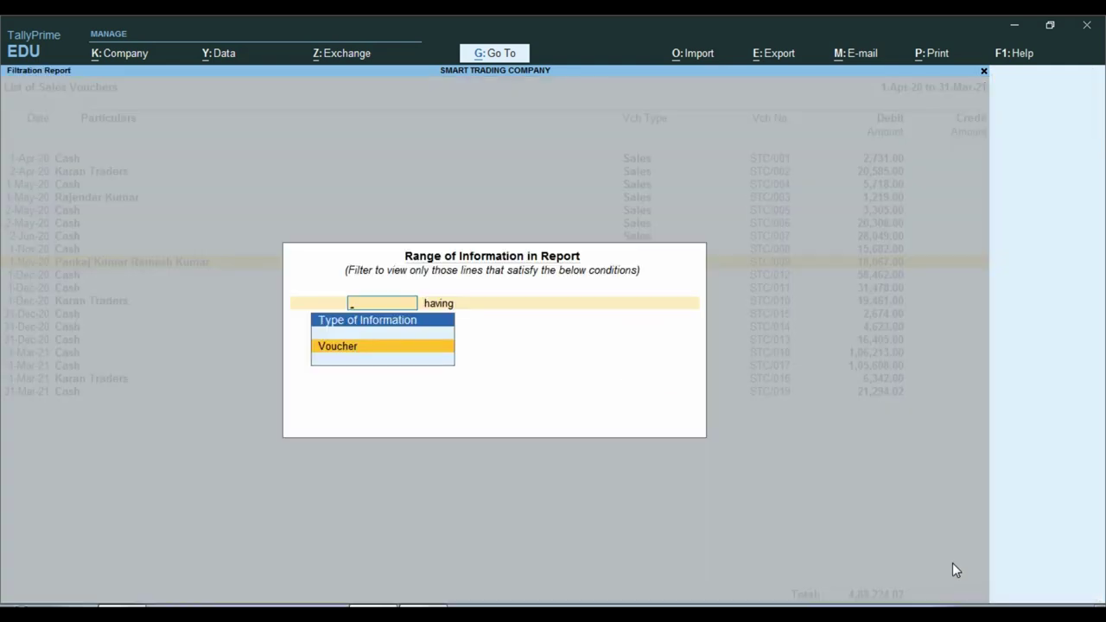
key("ctrl")
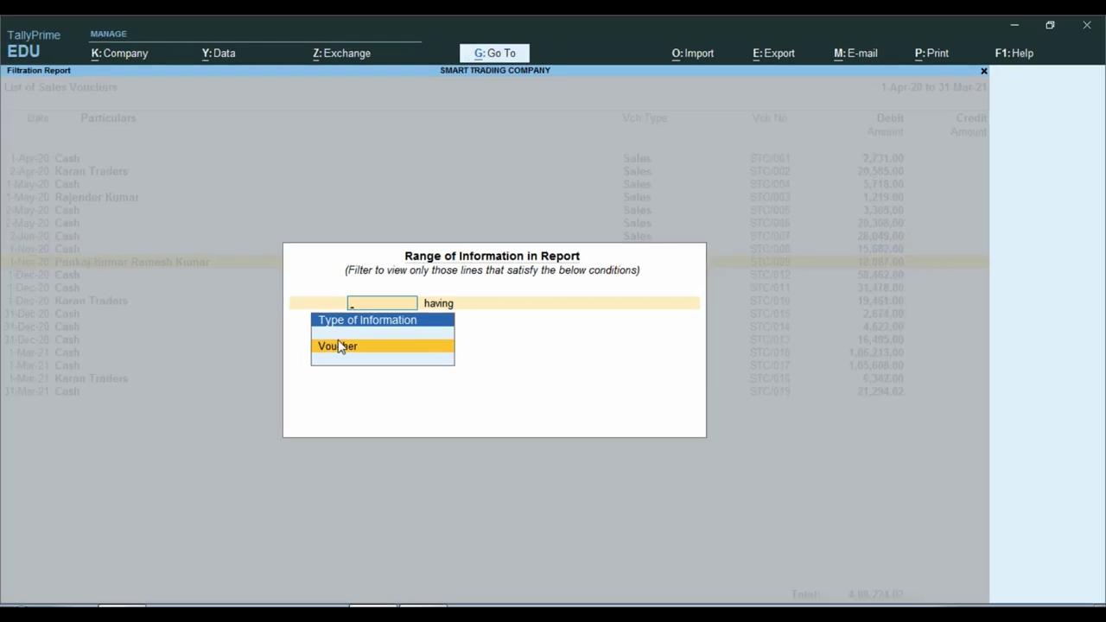
left_click(342, 346)
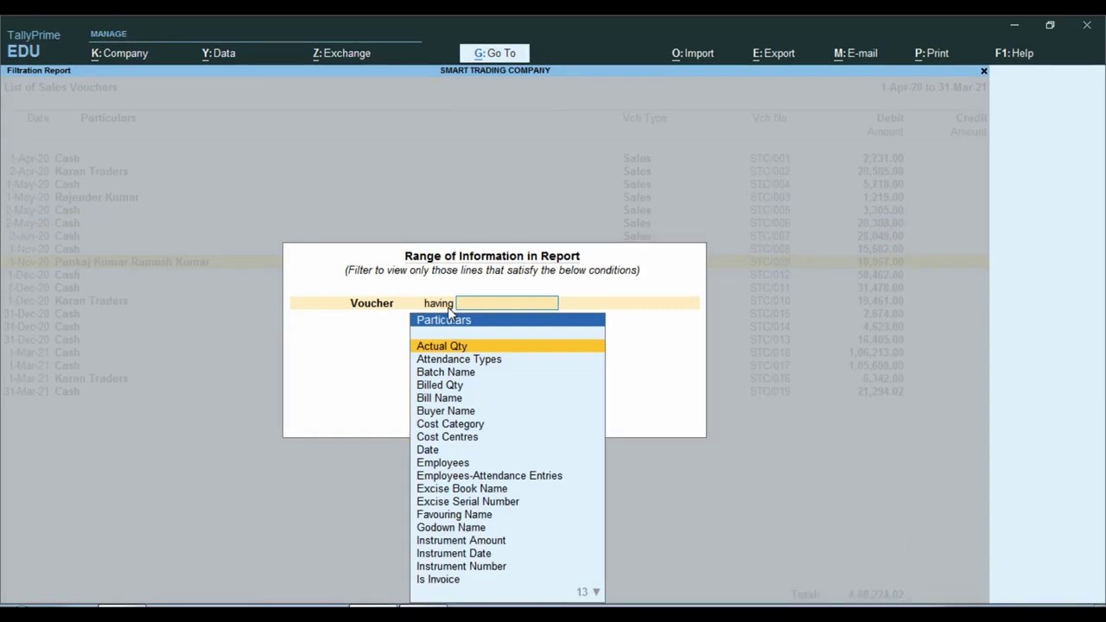
type("N")
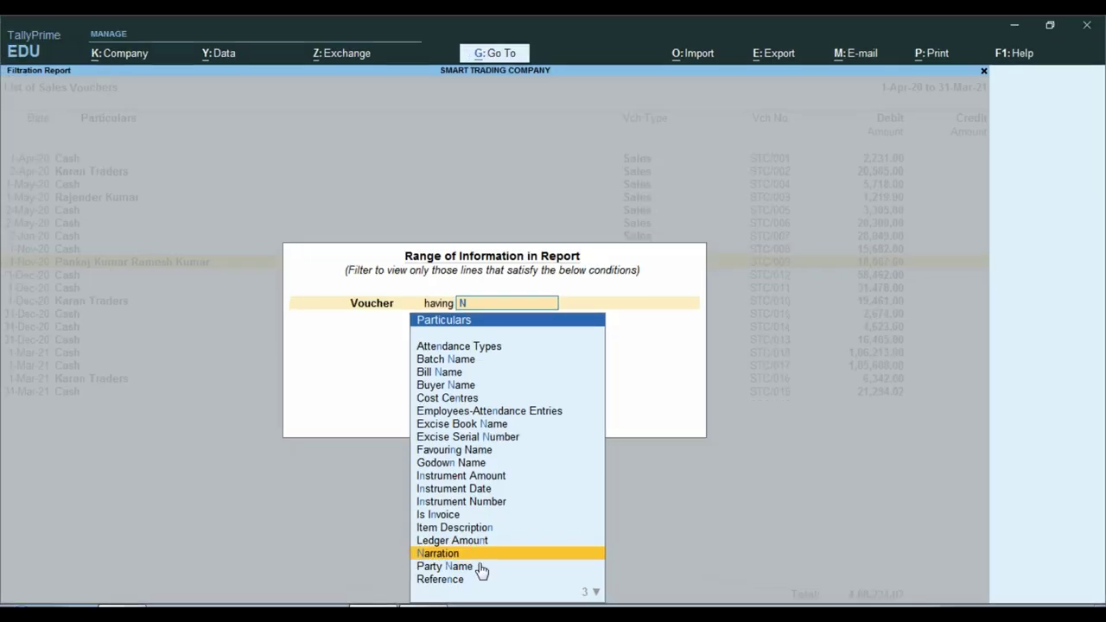
- Set the filter condition to Narration containing the person's first name
key("Return")
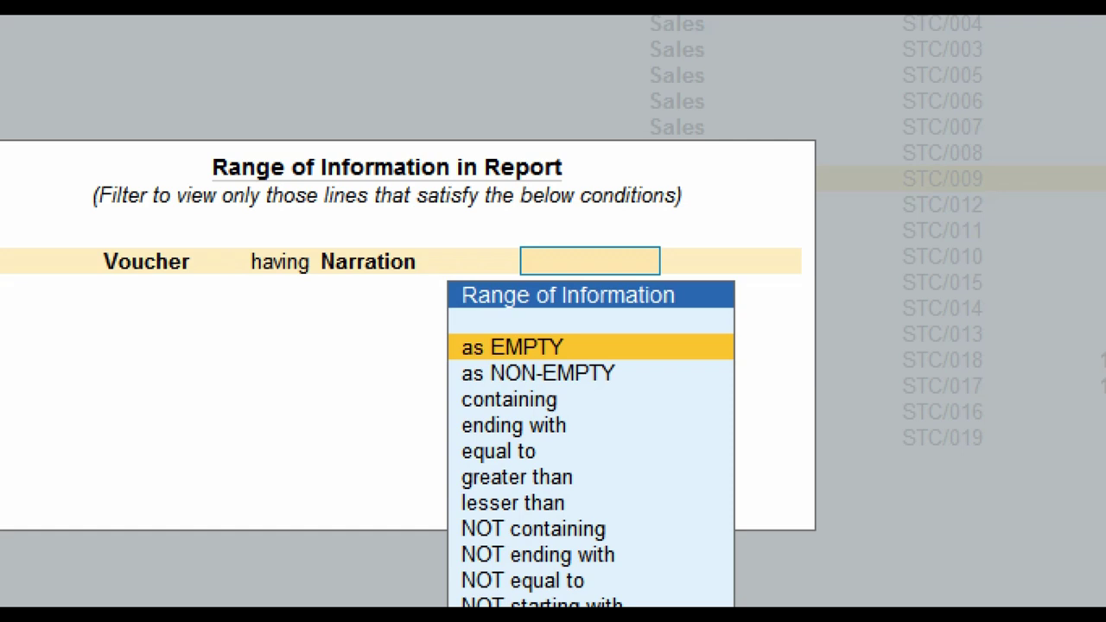
left_click(597, 345)
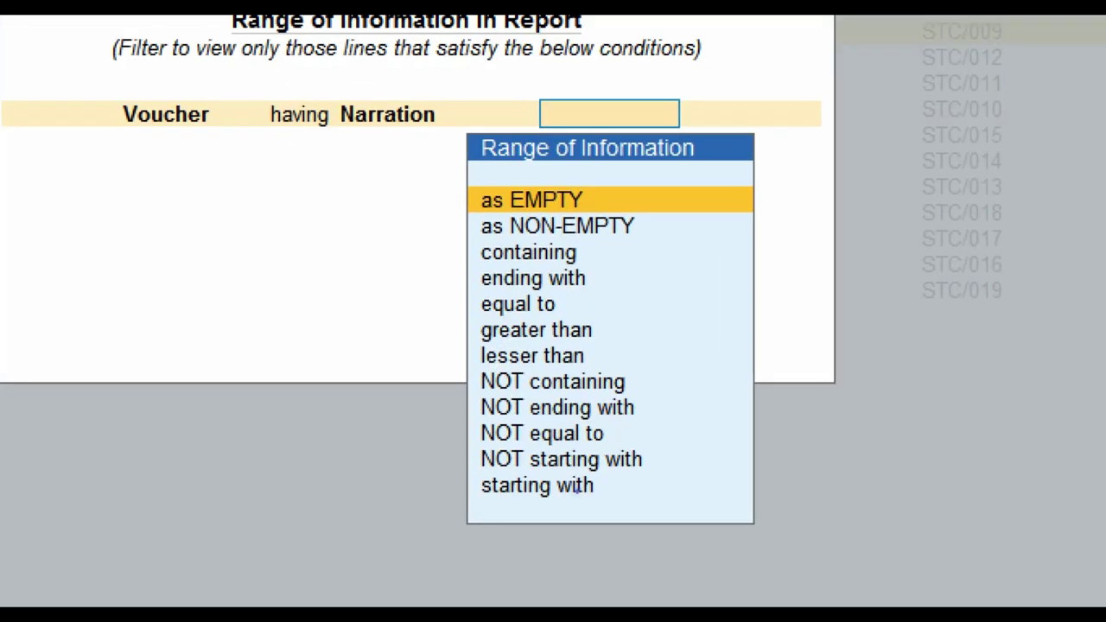
left_click_drag(458, 471, 625, 519)
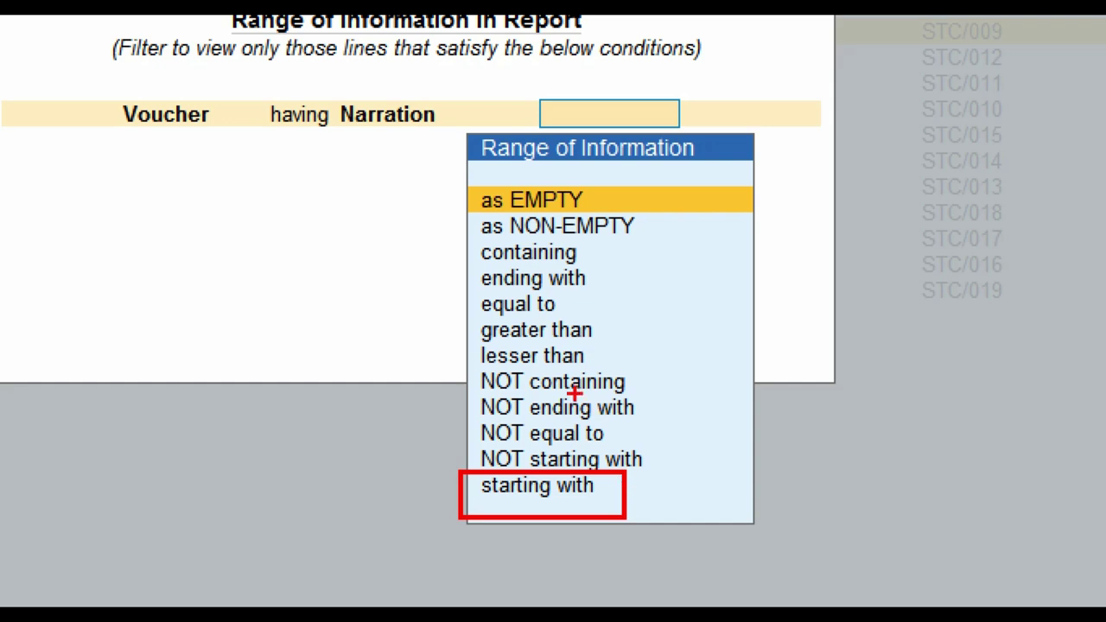
left_click_drag(456, 232, 598, 280)
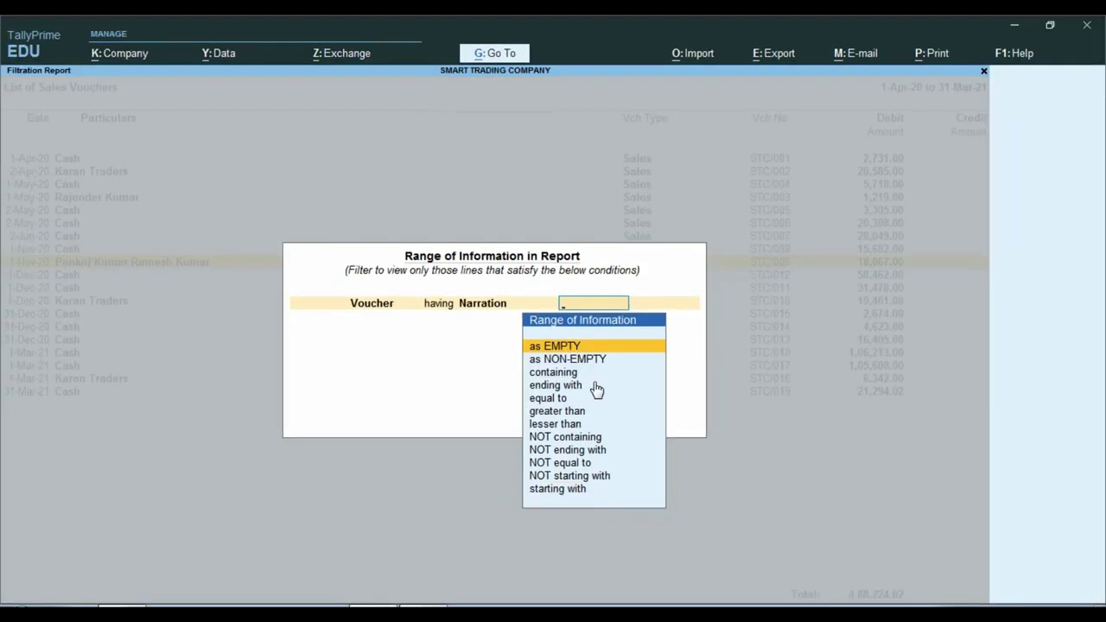
key("Down")
key("Down")
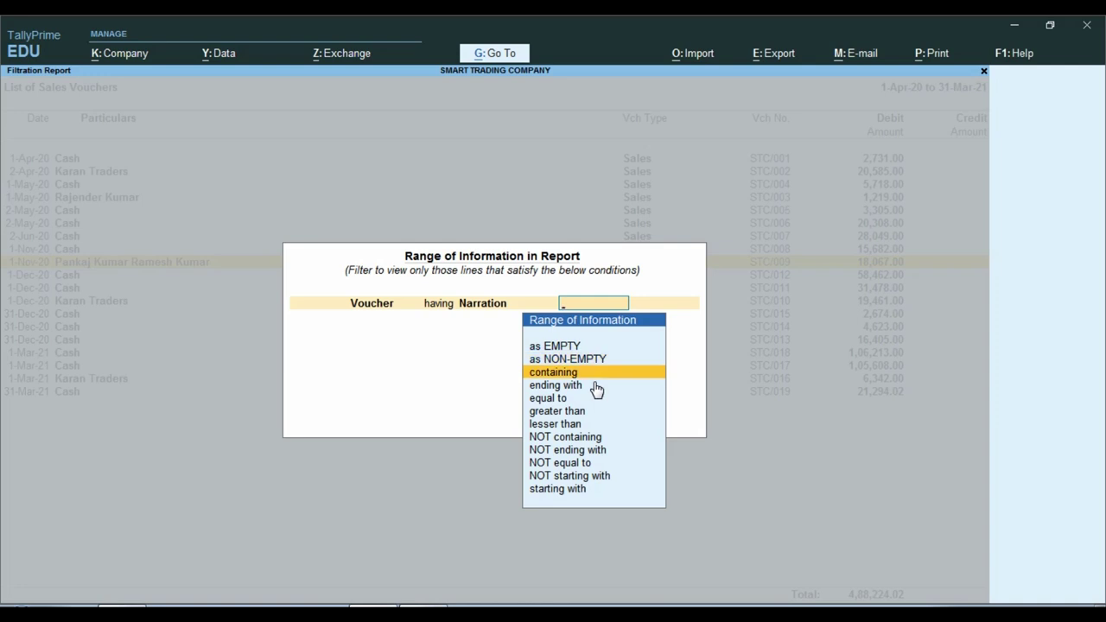
key("Return")
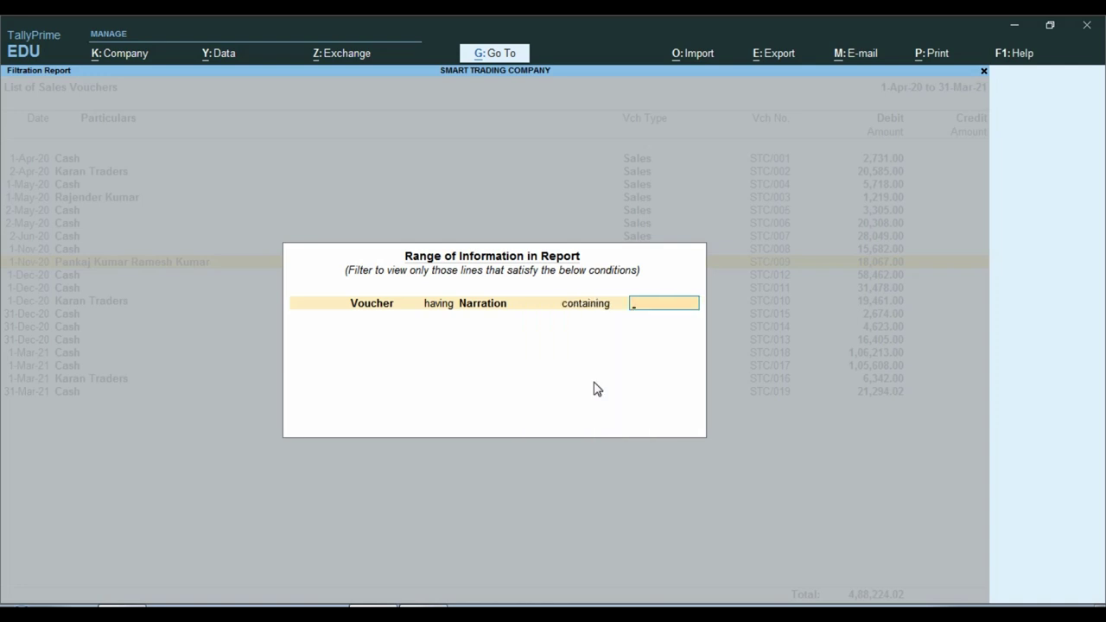
type("SUMIT")
key("Return")
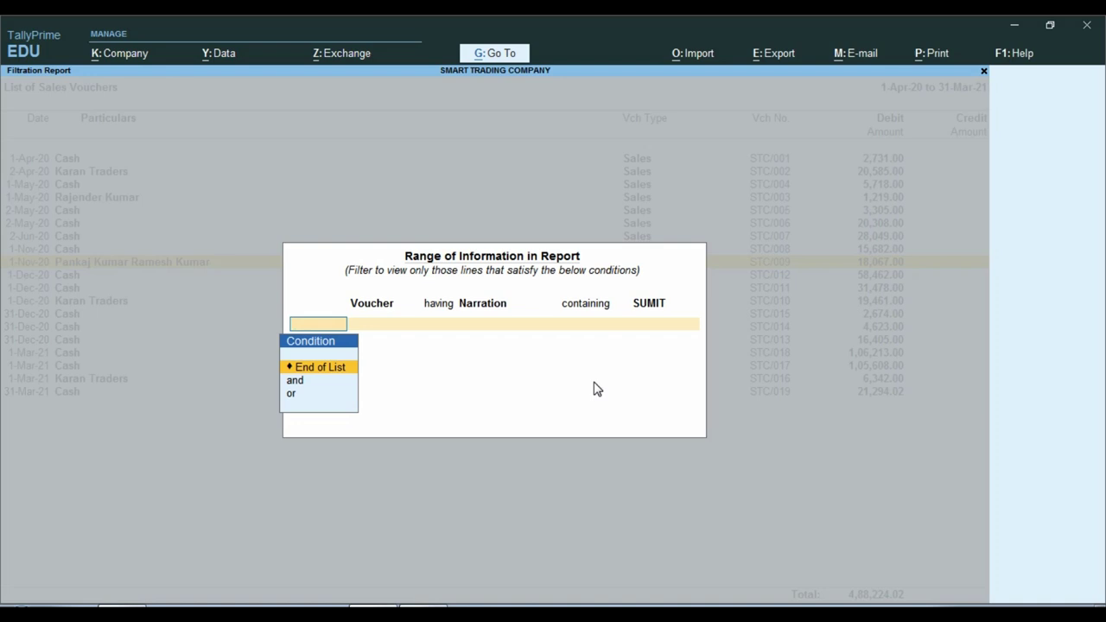
- Apply the narration filter and check the narration on vouchers STC/005 and STC/007
key("Return")
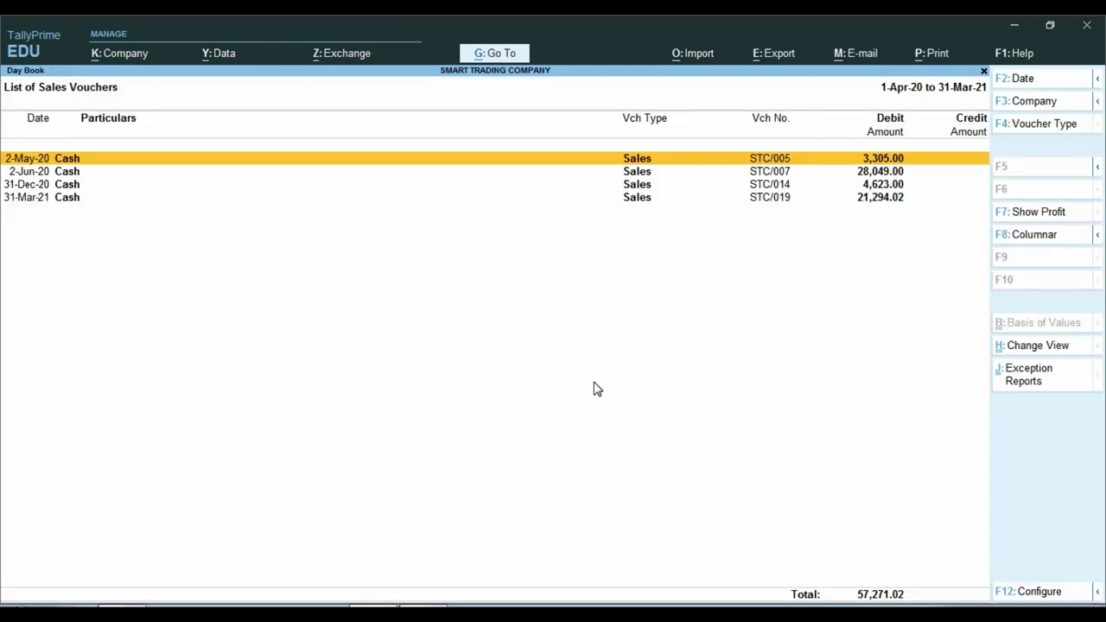
key("ctrl")
key("Return")
left_click(26, 587)
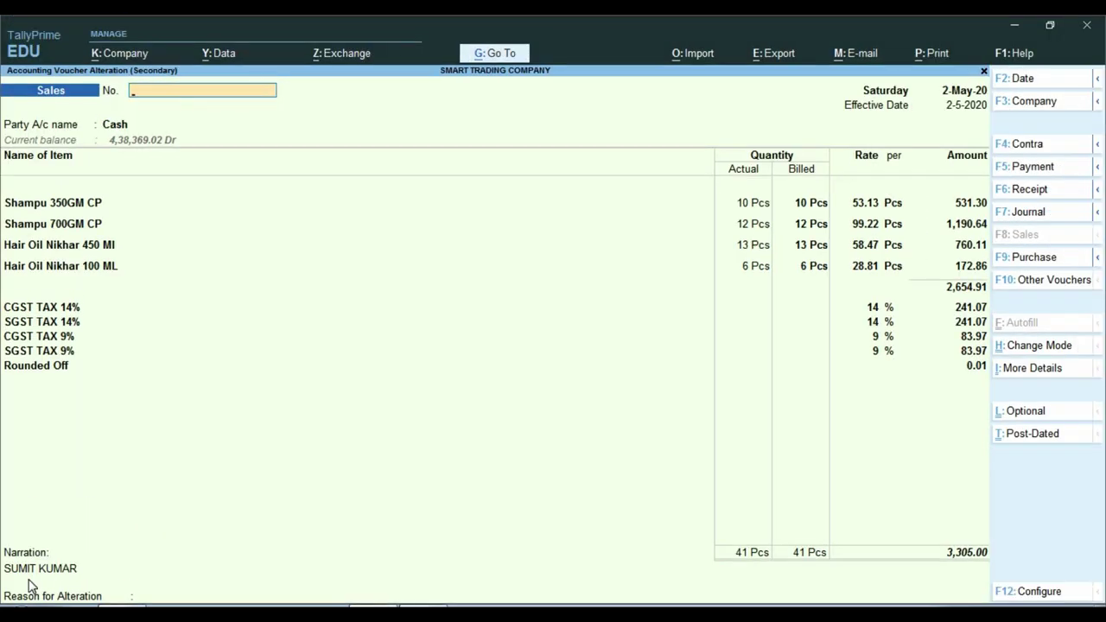
key("Escape")
key("Down")
key("Return")
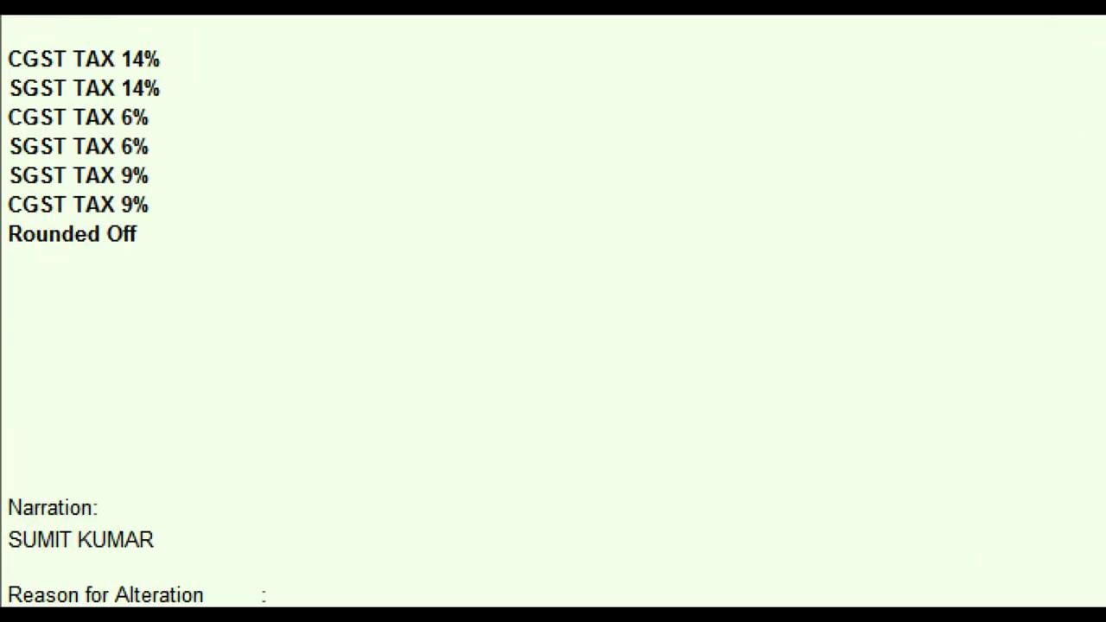
left_click(24, 586)
key("Escape")
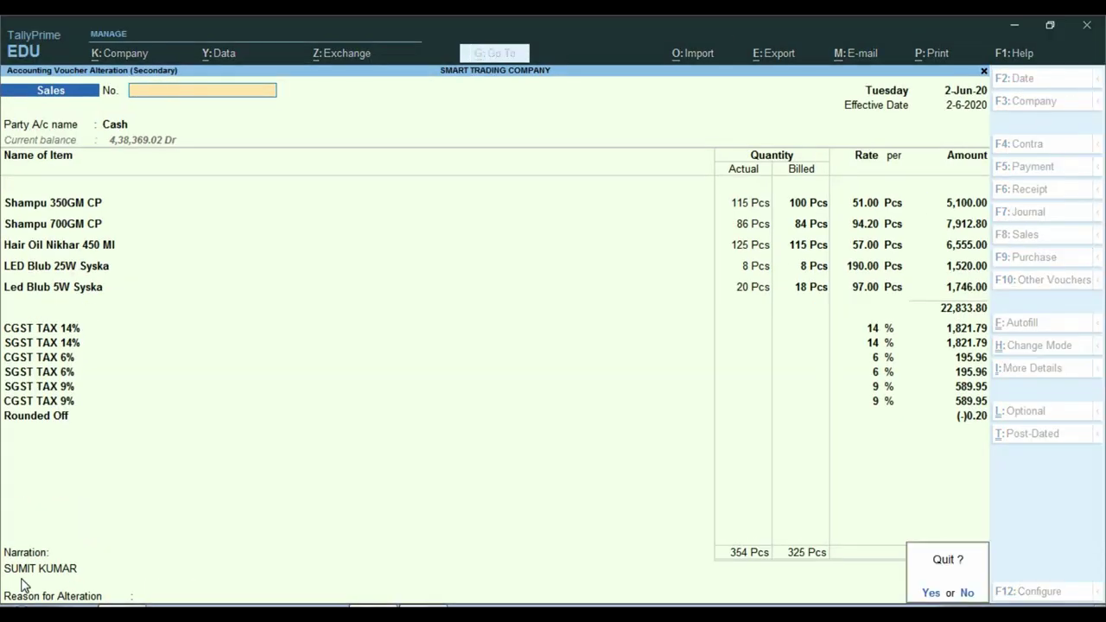
key("Return")
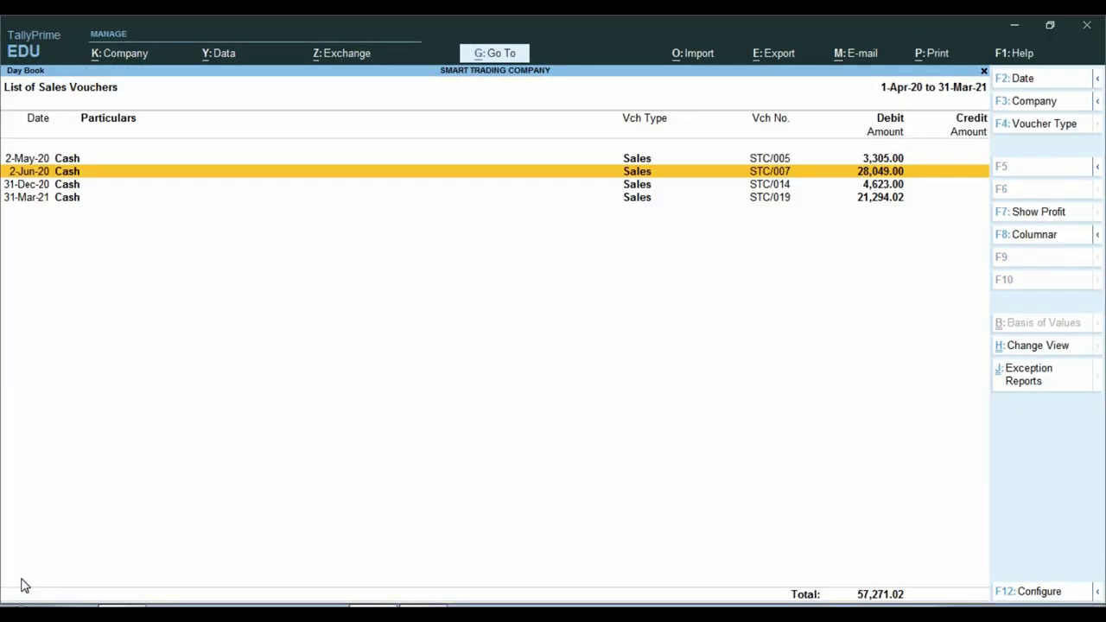
- Check the narration on vouchers STC/014 and STC/019, returning to the filtered list
key("Down")
key("Return")
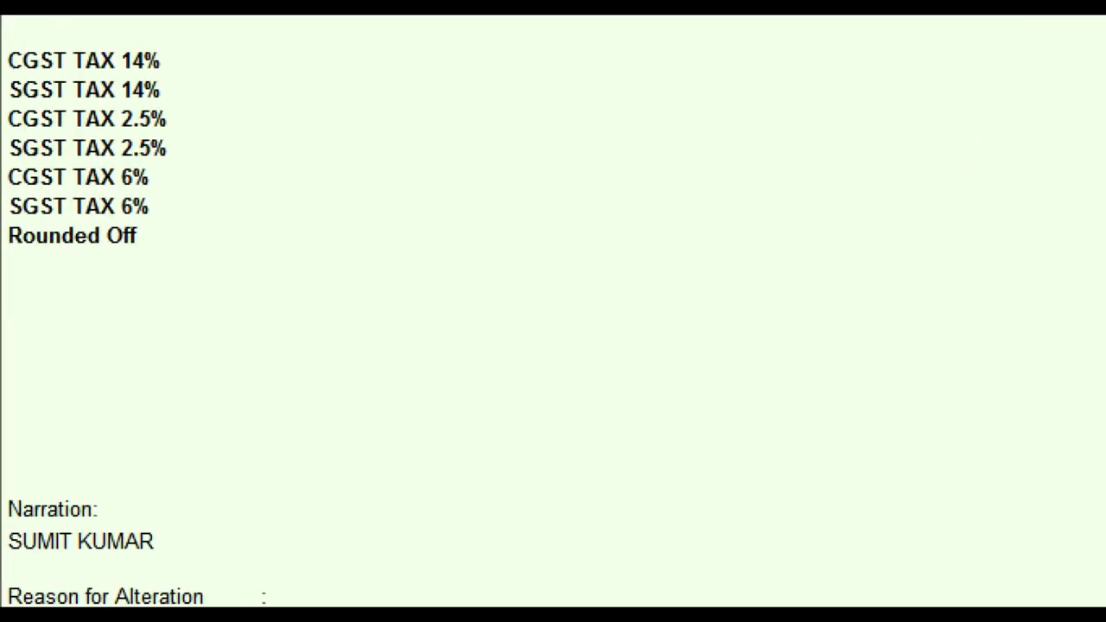
left_click(60, 585)
key("Escape")
key("Return")
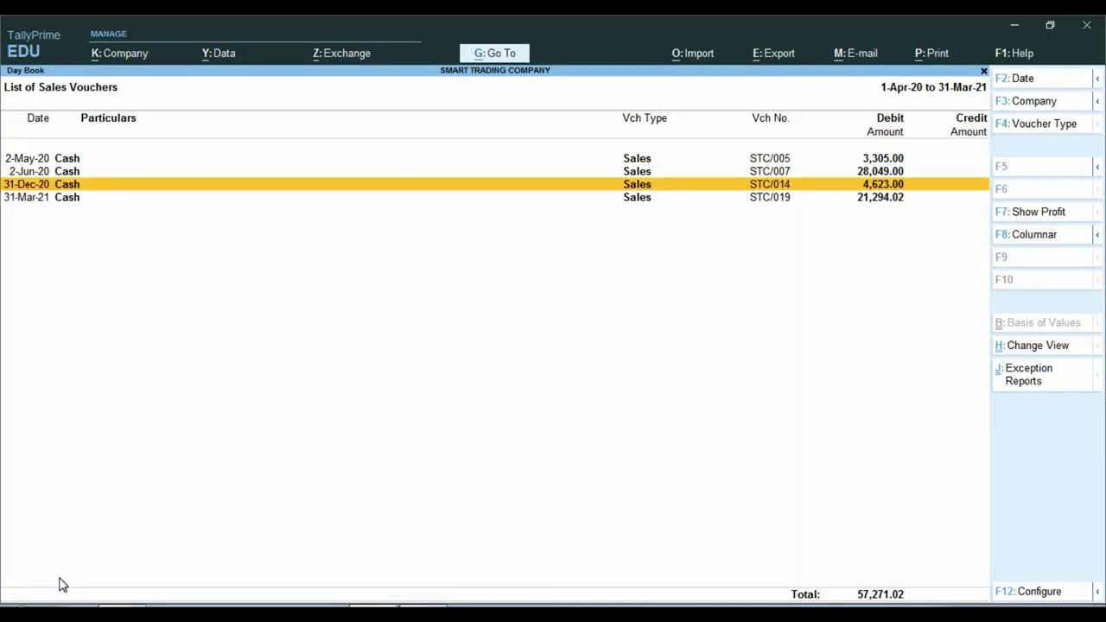
key("Down")
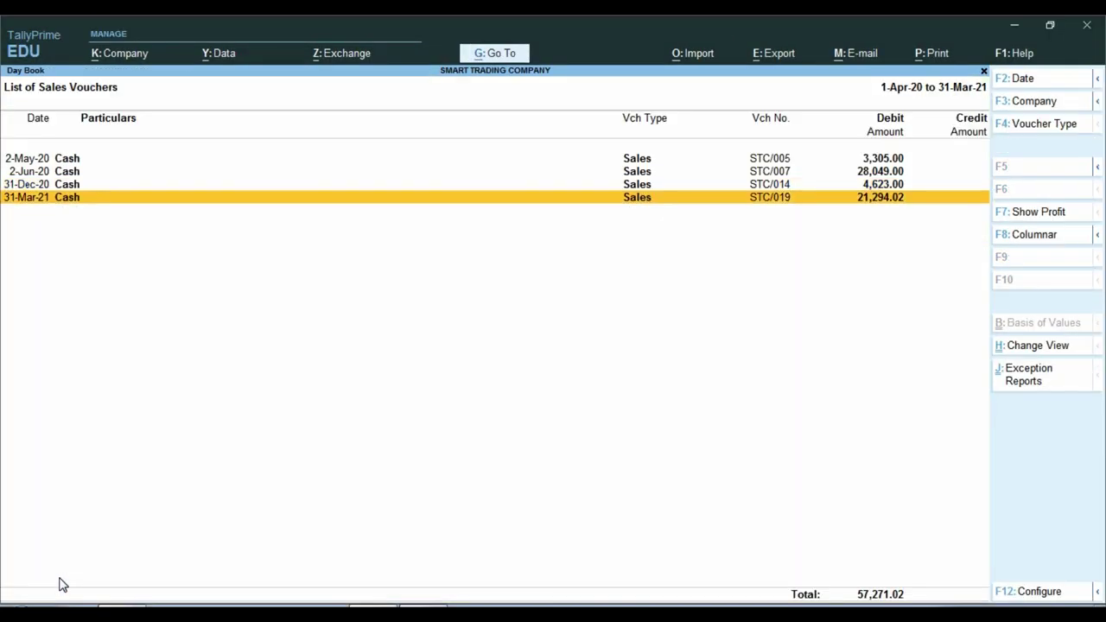
key("Return")
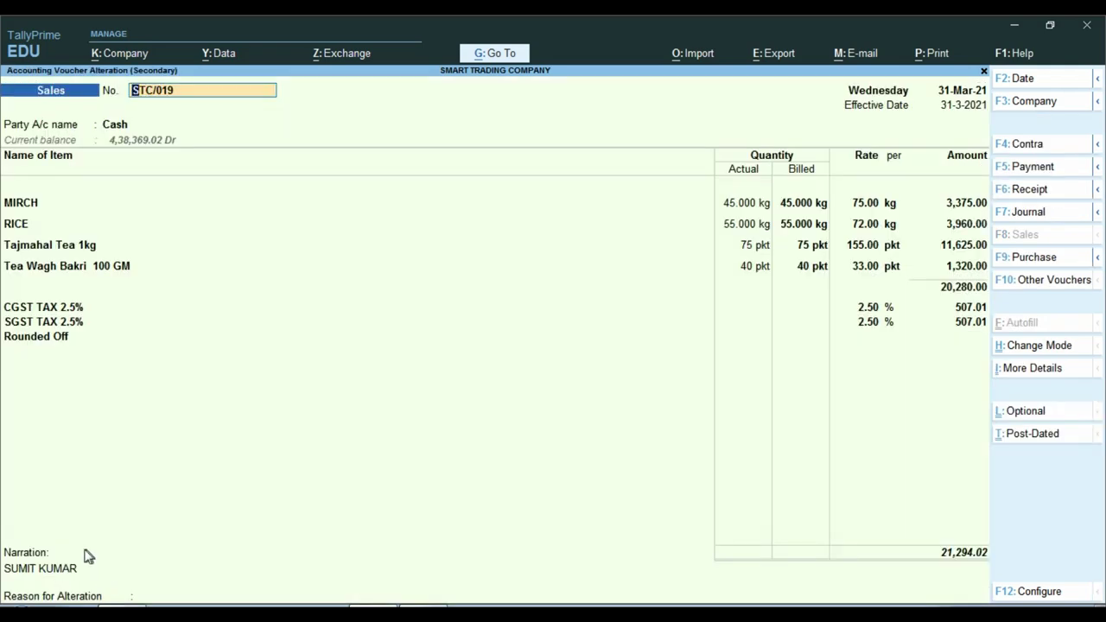
left_click(23, 557)
key("BackSpace")
key("Escape")
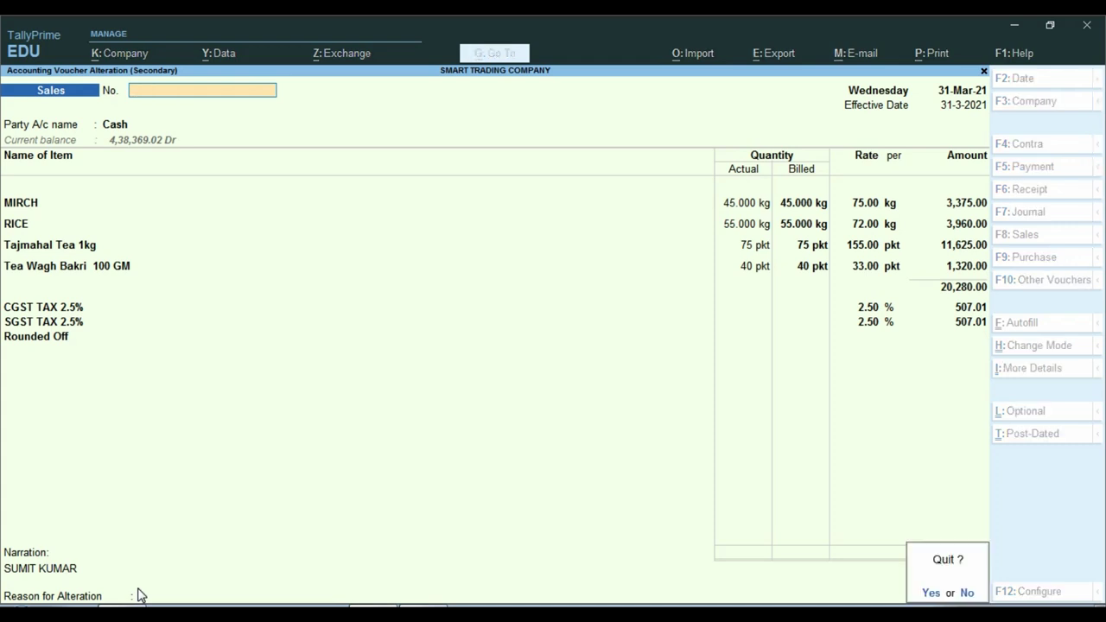
key("y")
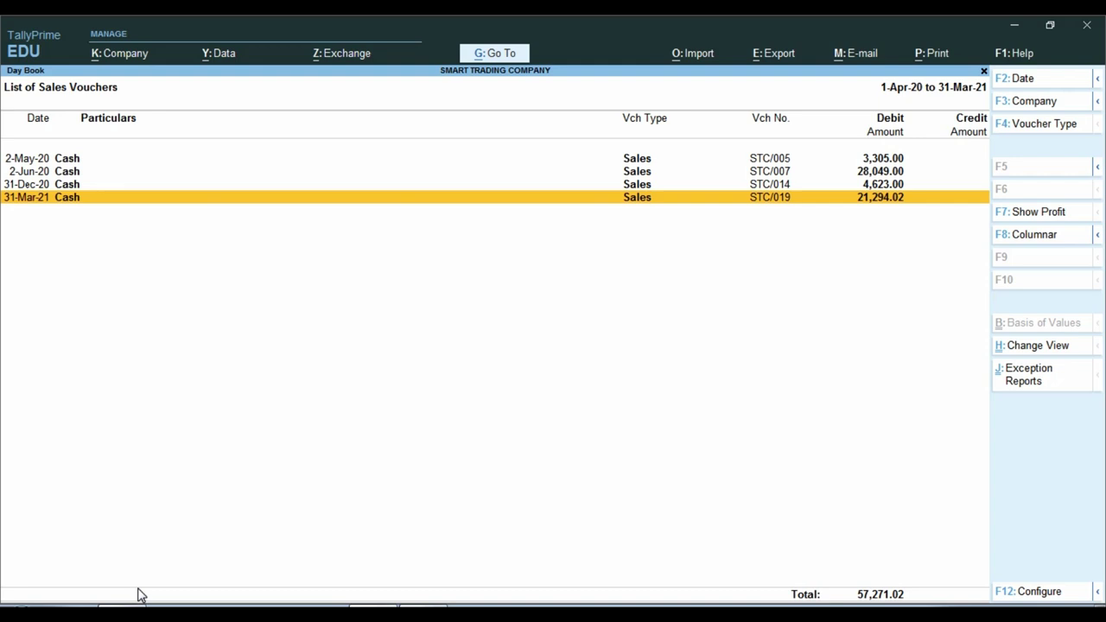
- Remove the narration filter and switch the list to Purchase vouchers using PUR
key("Escape")
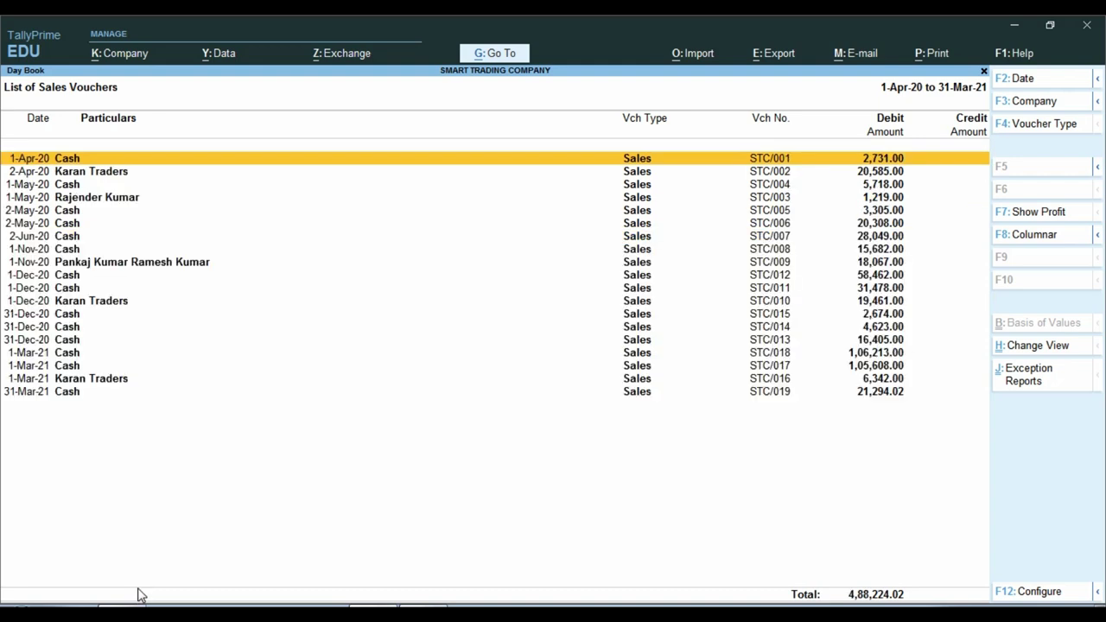
key("F4")
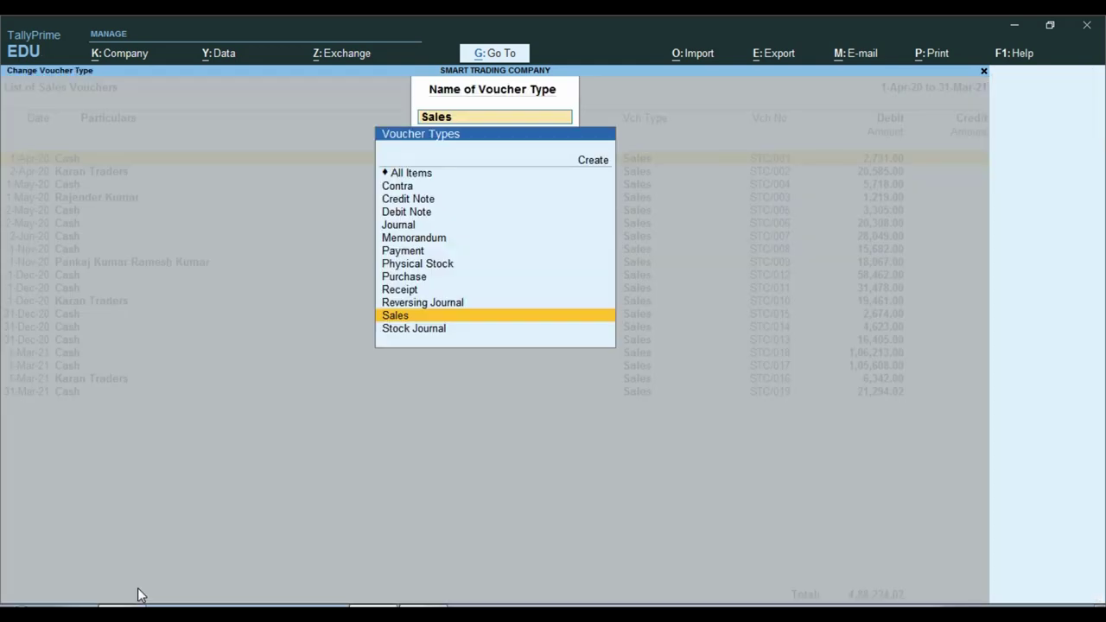
type("PUR")
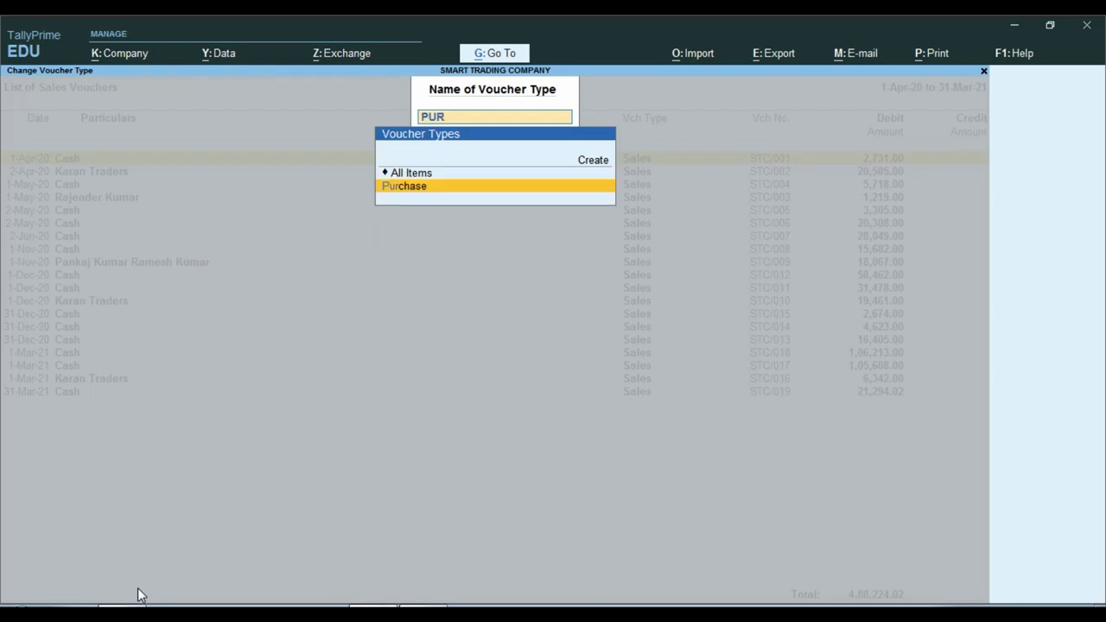
key("Return")
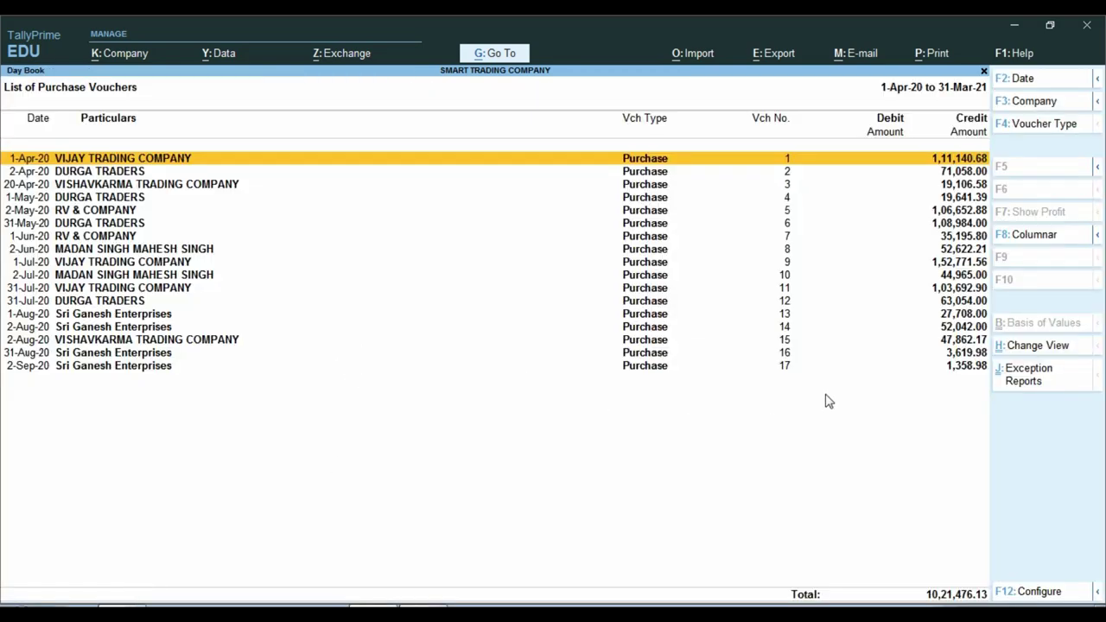
- Adjust the purchase list view and highlight voucher 9 of 1-Jul-20 from VIJAY TRADING COMPANY
key("ctrl+1")
left_click(791, 378)
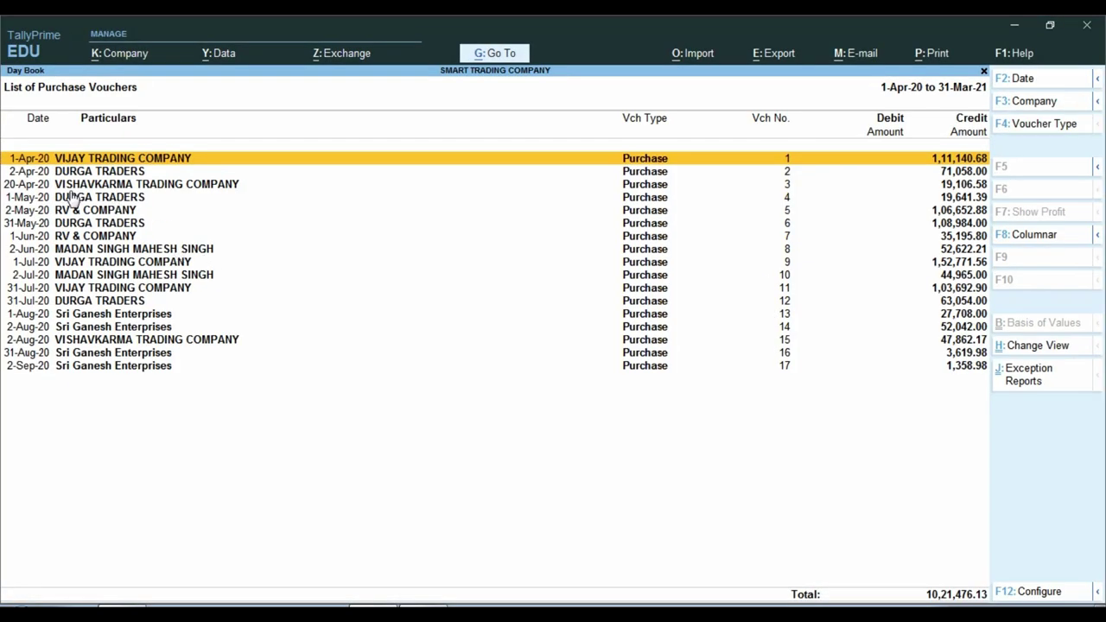
key("ctrl+1")
left_click(25, 196)
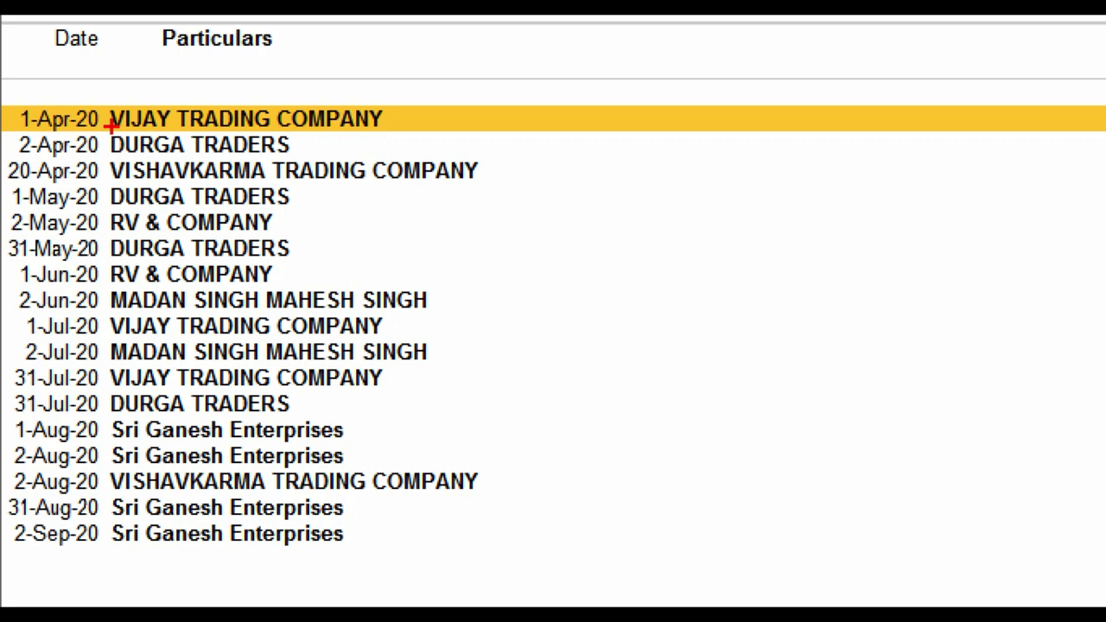
key("ctrl+1")
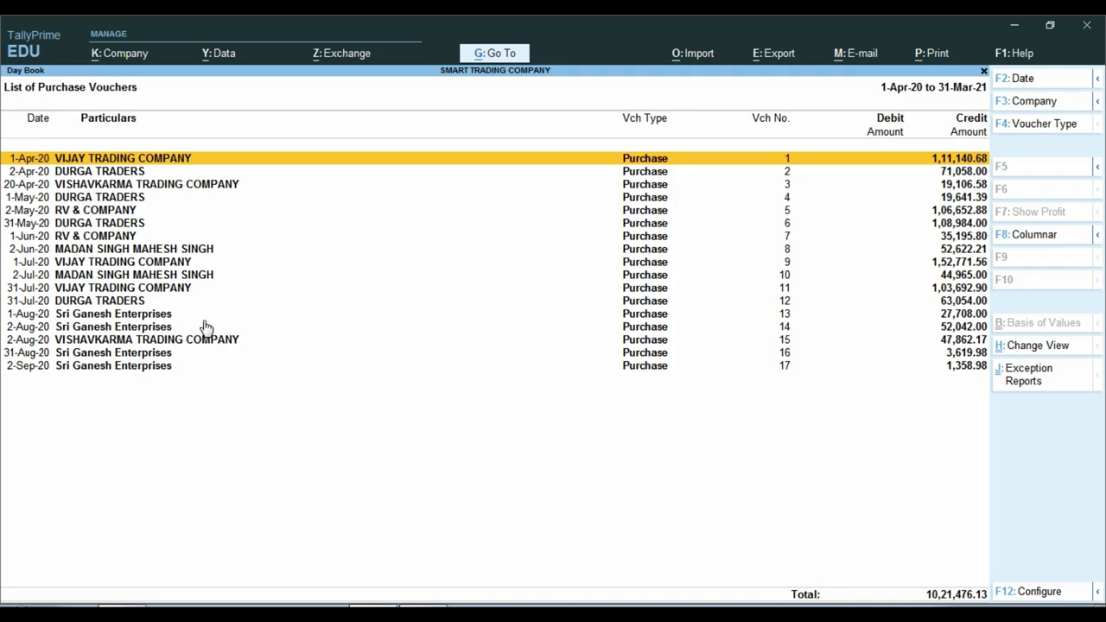
key("ctrl")
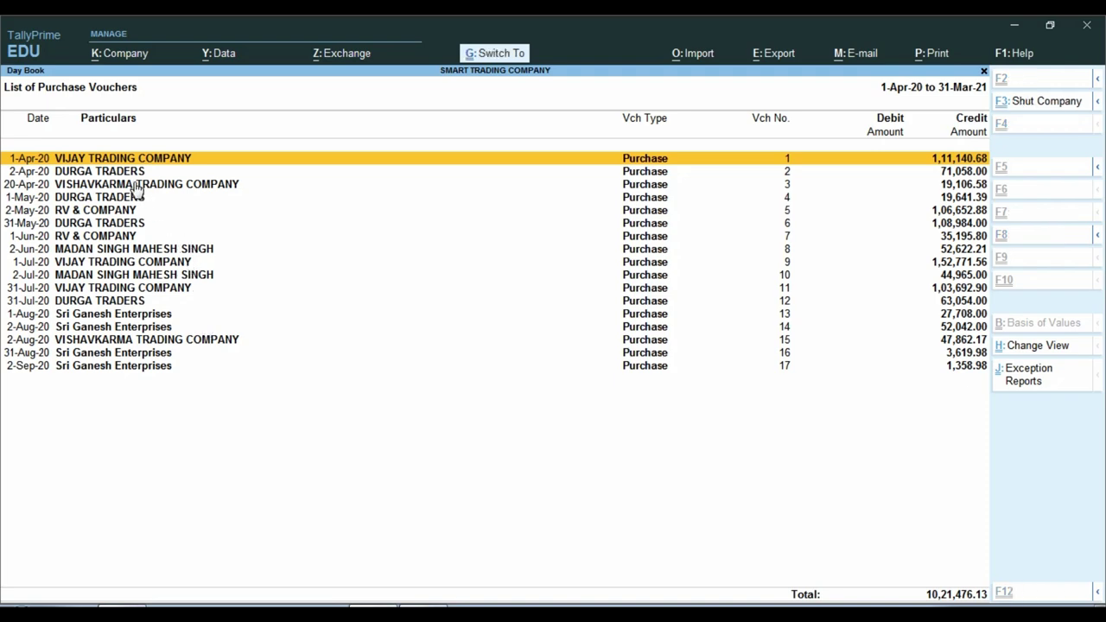
key("ctrl+1")
left_click(76, 139)
mouse_move(44, 143)
left_mouse_down()
mouse_move(93, 167)
mouse_move(366, 157)
left_mouse_up()
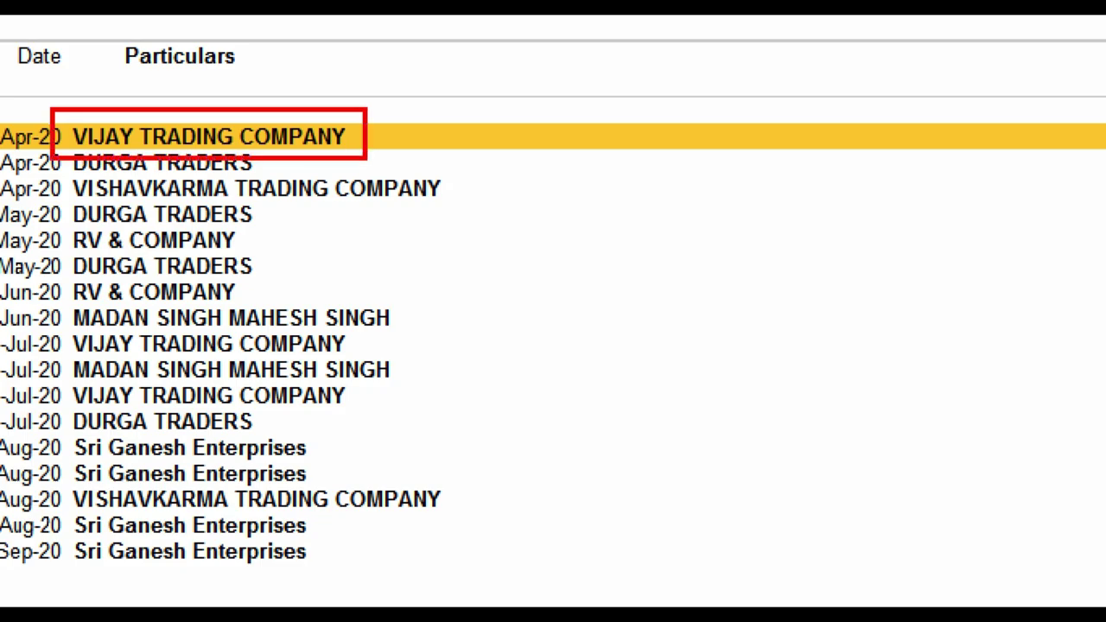
key("Escape")
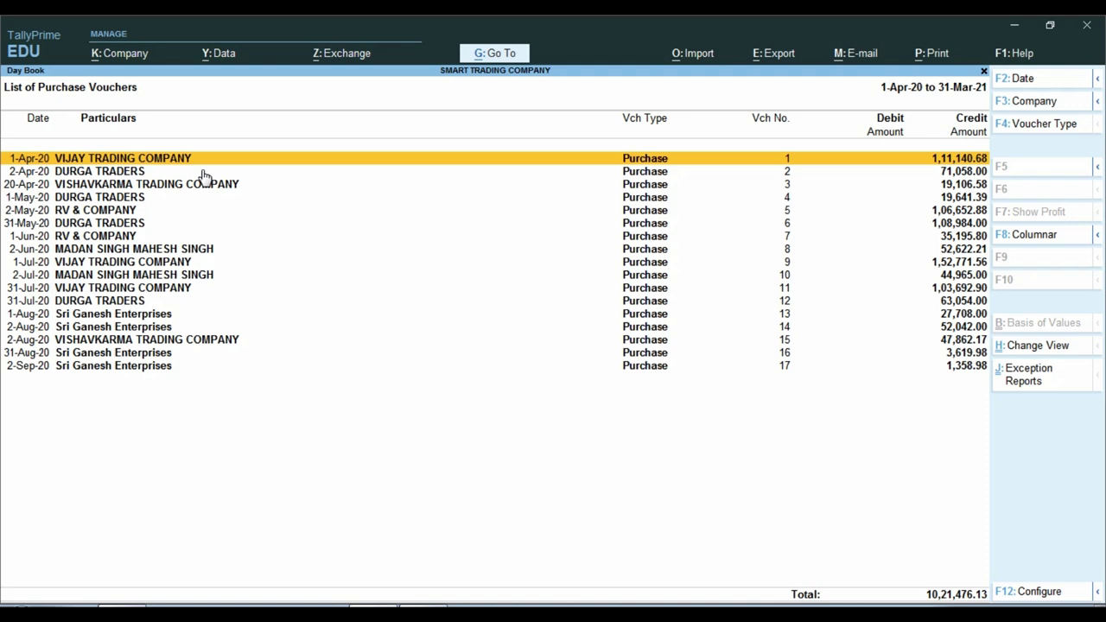
key("Down")
key("Down")
key("Down")
key("Down")
key("Down")
key("Down")
key("Down")
key("Down")
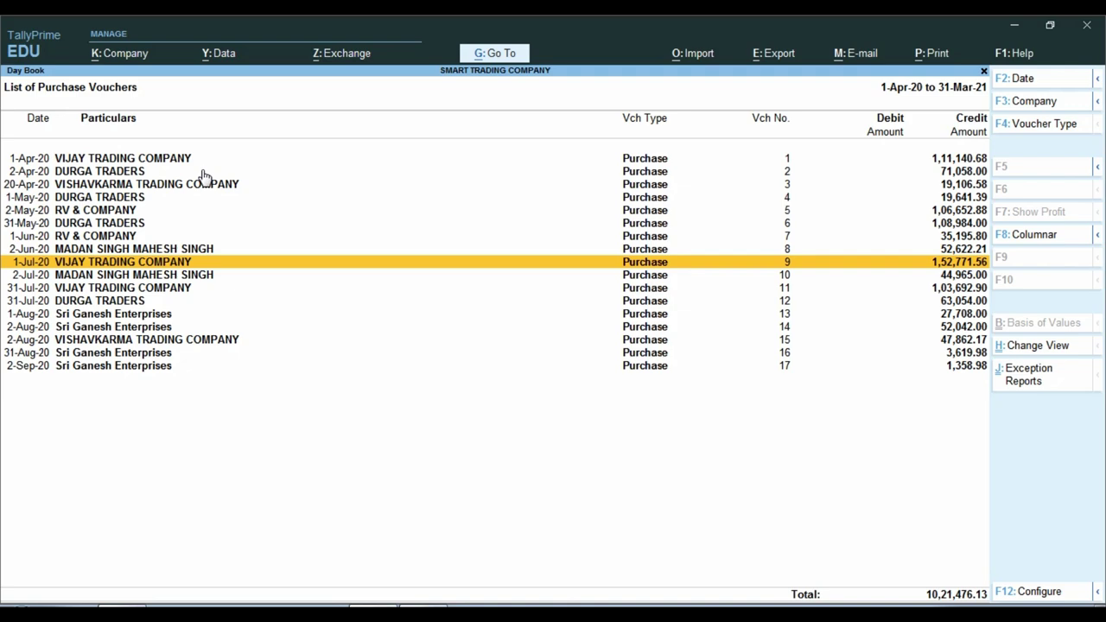
- Give purchase voucher 9 the narration MINI MASTER DEFULT with reason FF and save it
key("Return")
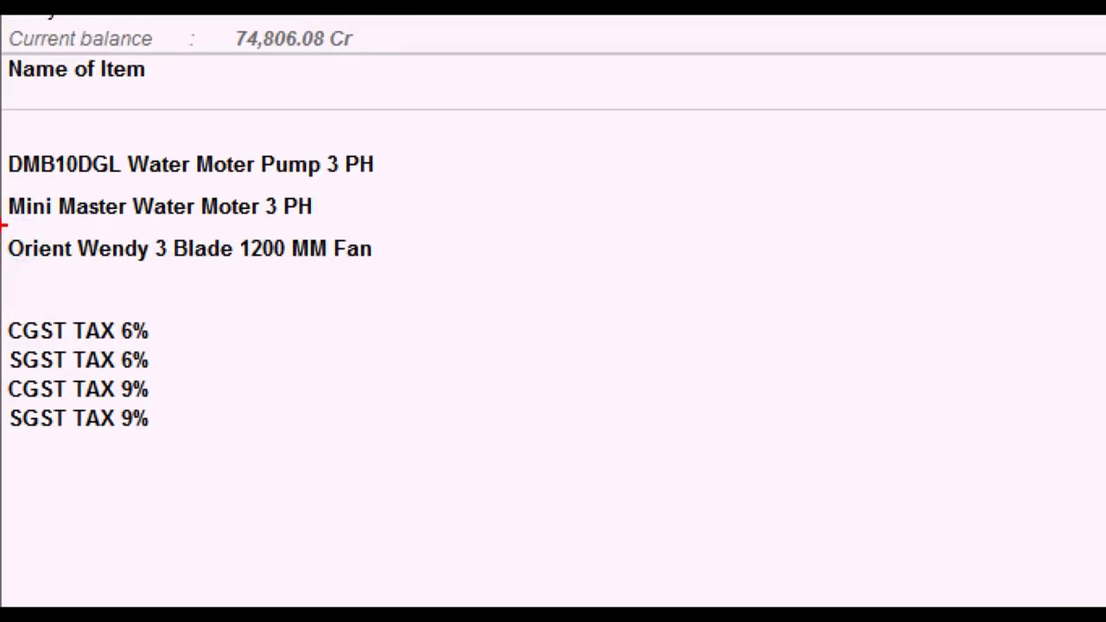
left_click_drag(2, 184, 335, 230)
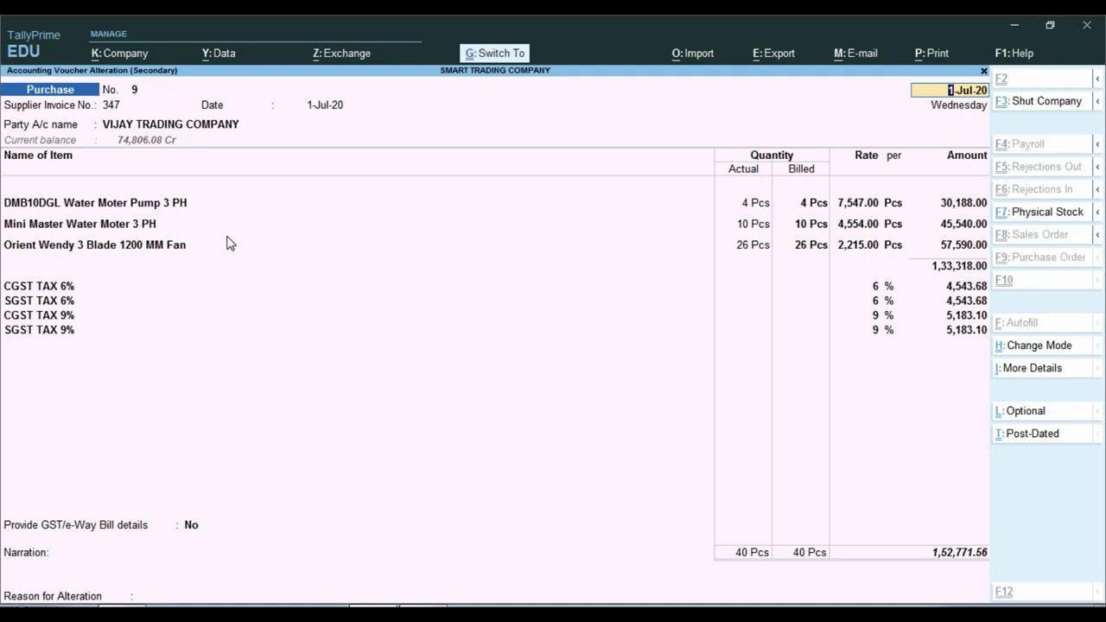
key("ctrl+a")
key("BackSpace")
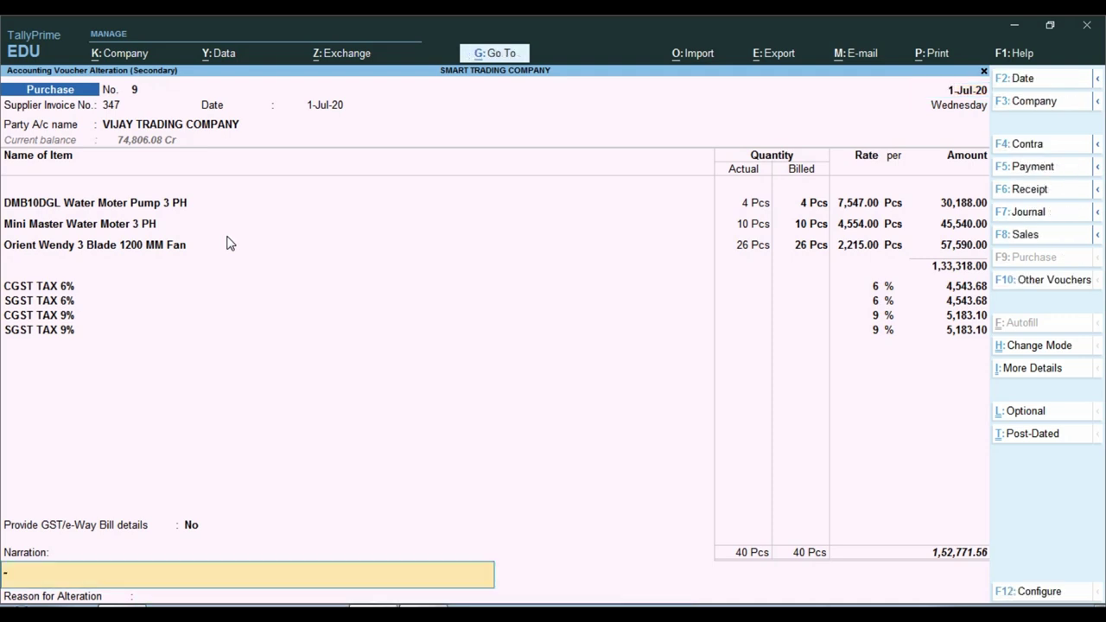
type("MINI MASTER DEFULT")
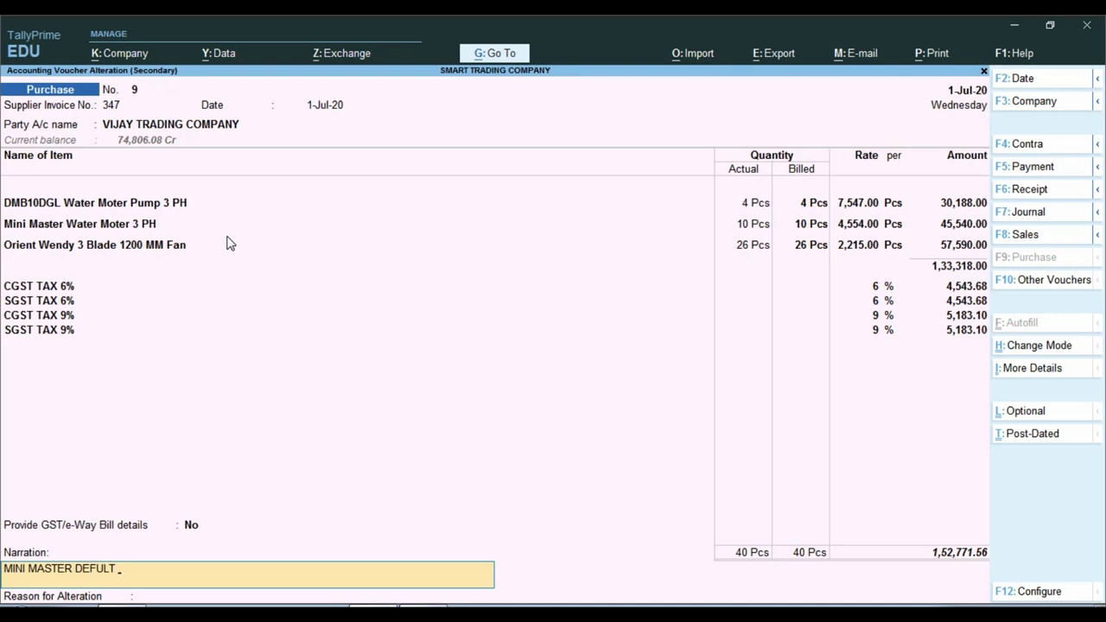
key("Return")
type("FF")
key("Return")
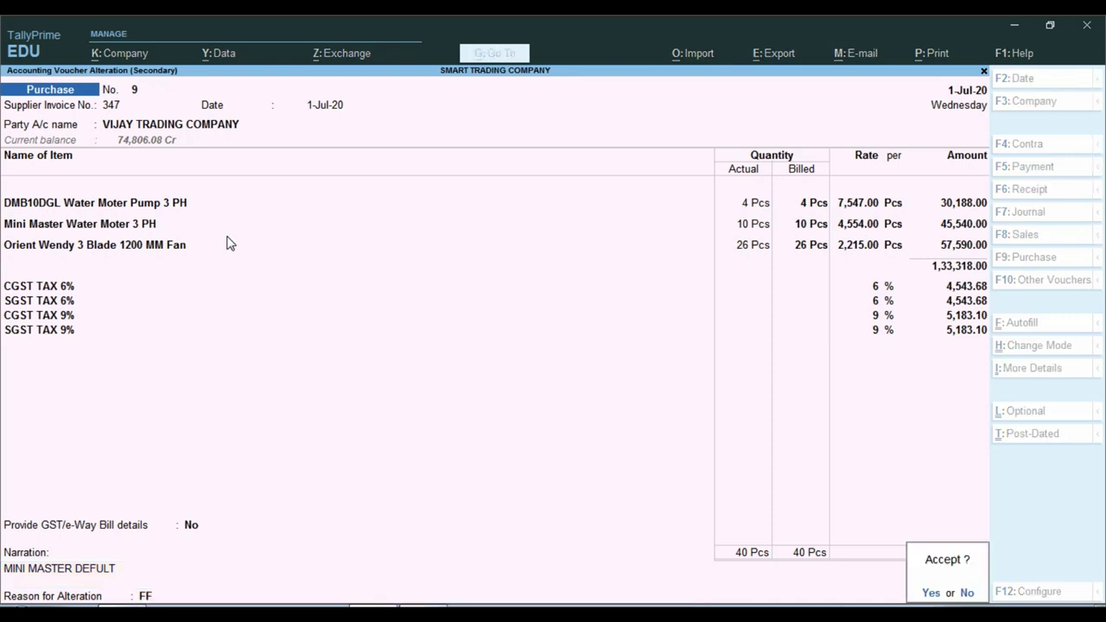
key("Return")
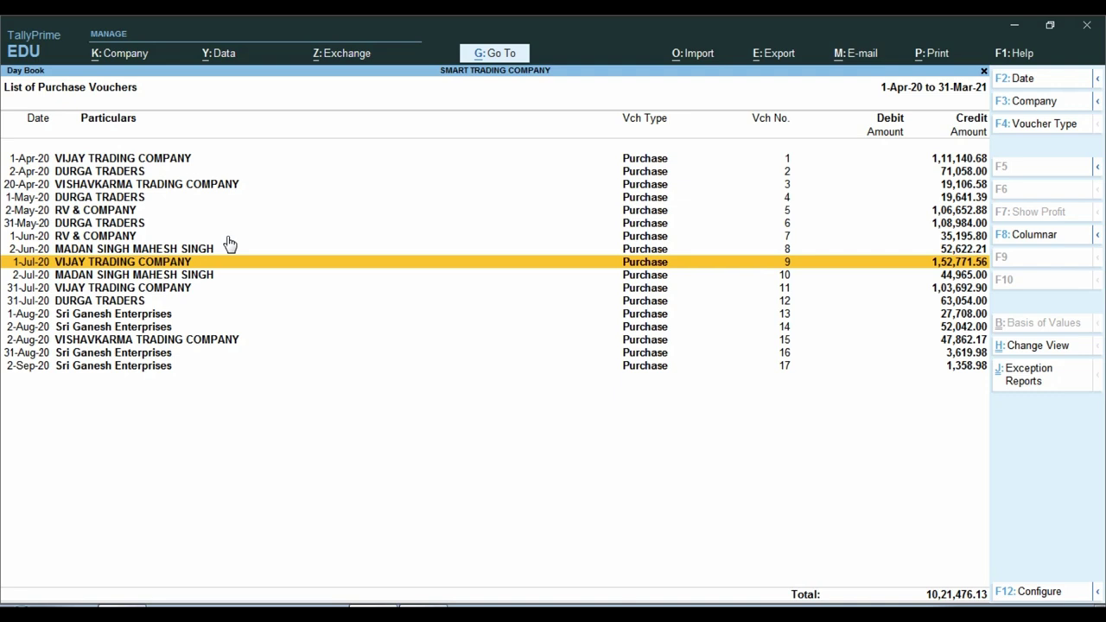
- Filter purchases to Voucher Narration containing MINI and open the matching voucher 9
key("ctrl+F12")
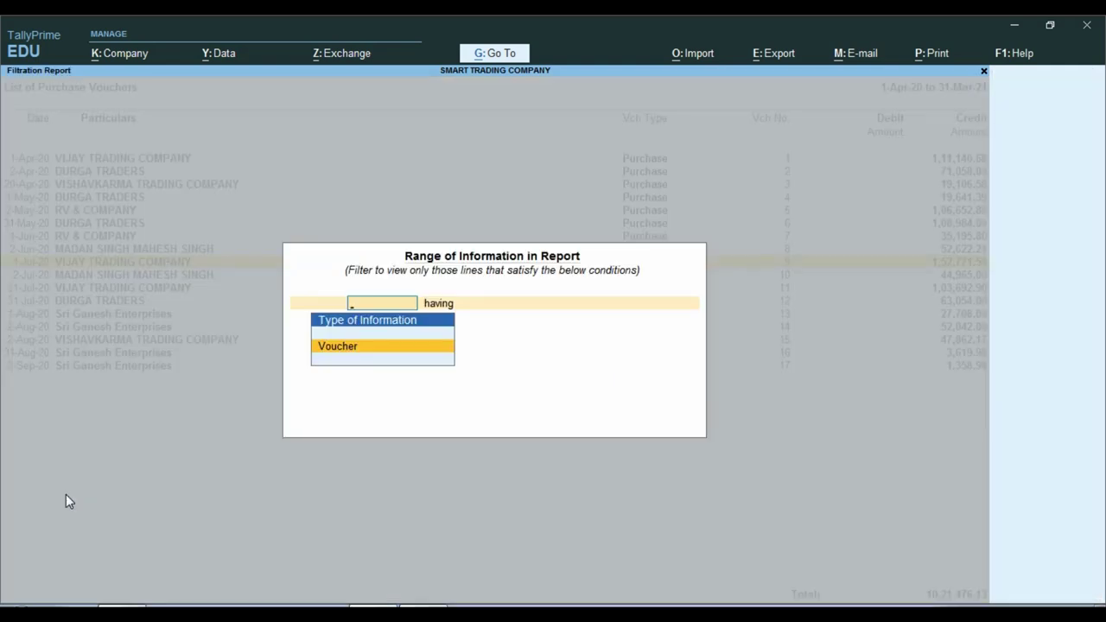
key("Return")
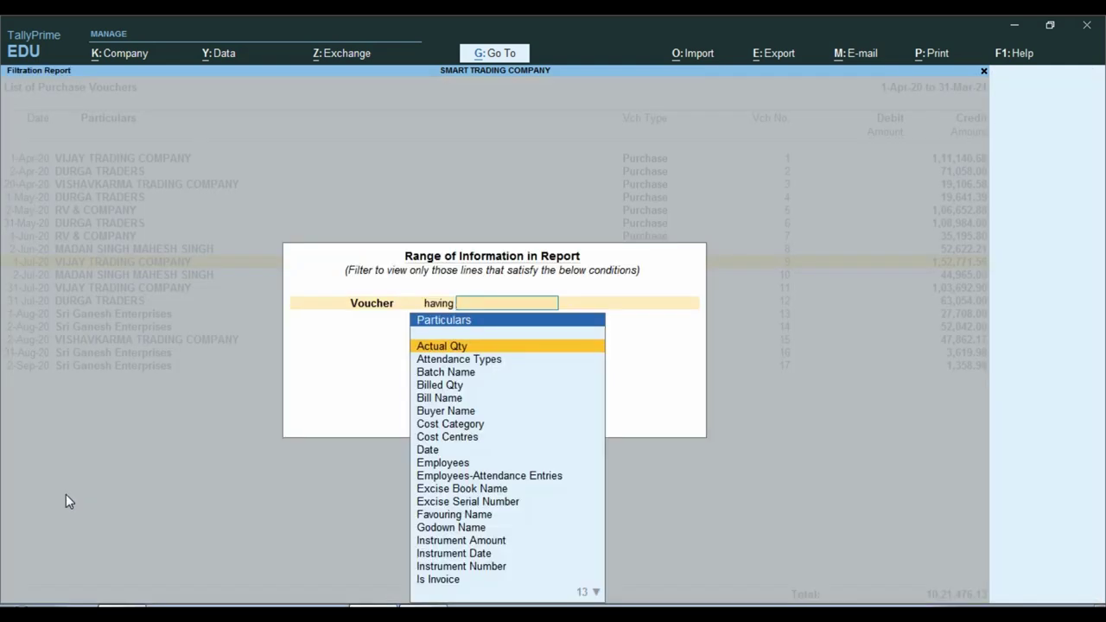
type("N")
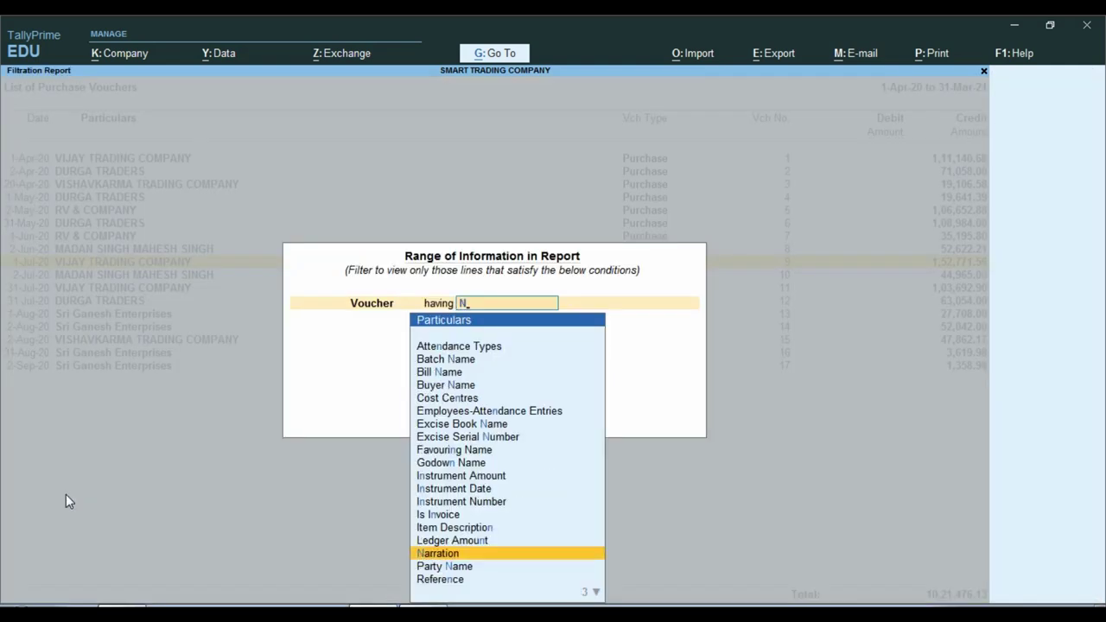
key("Return")
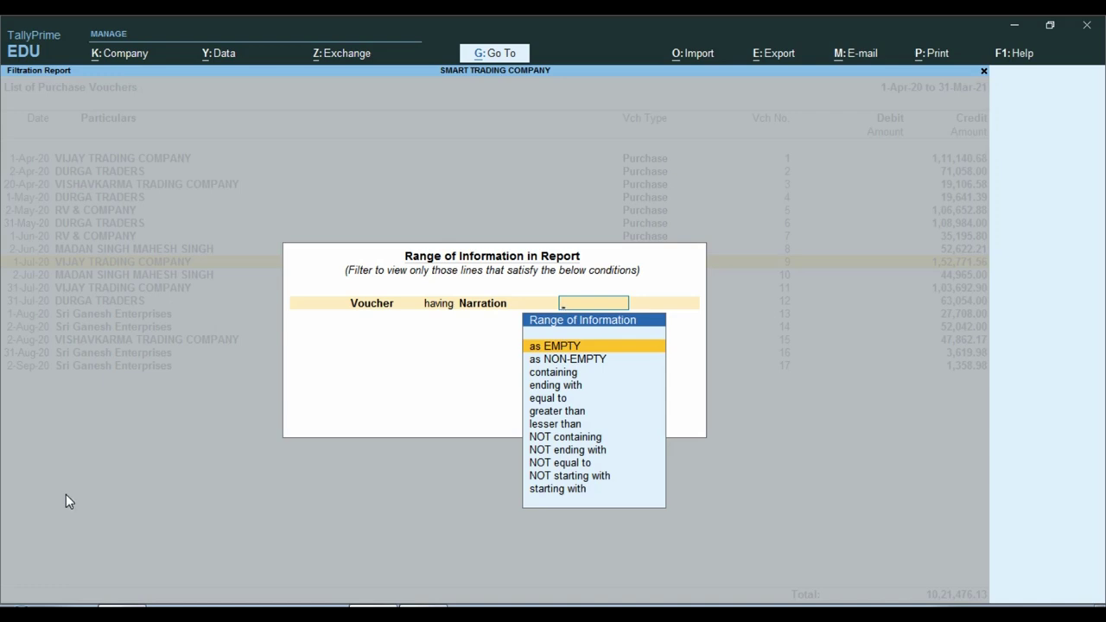
key("Down")
key("Down")
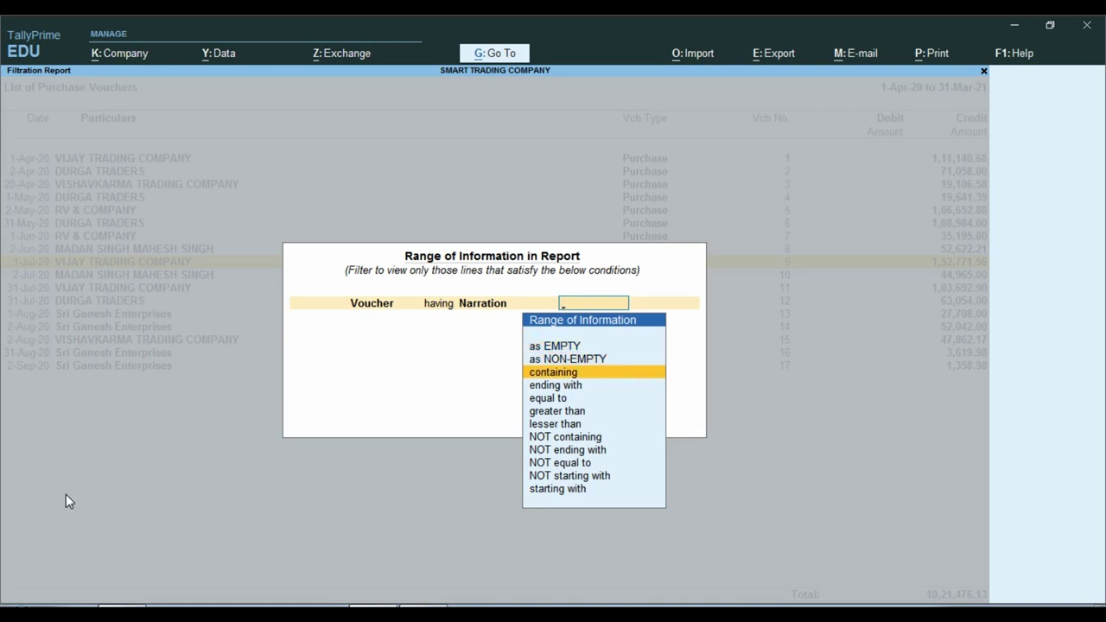
key("Return")
type("MINI")
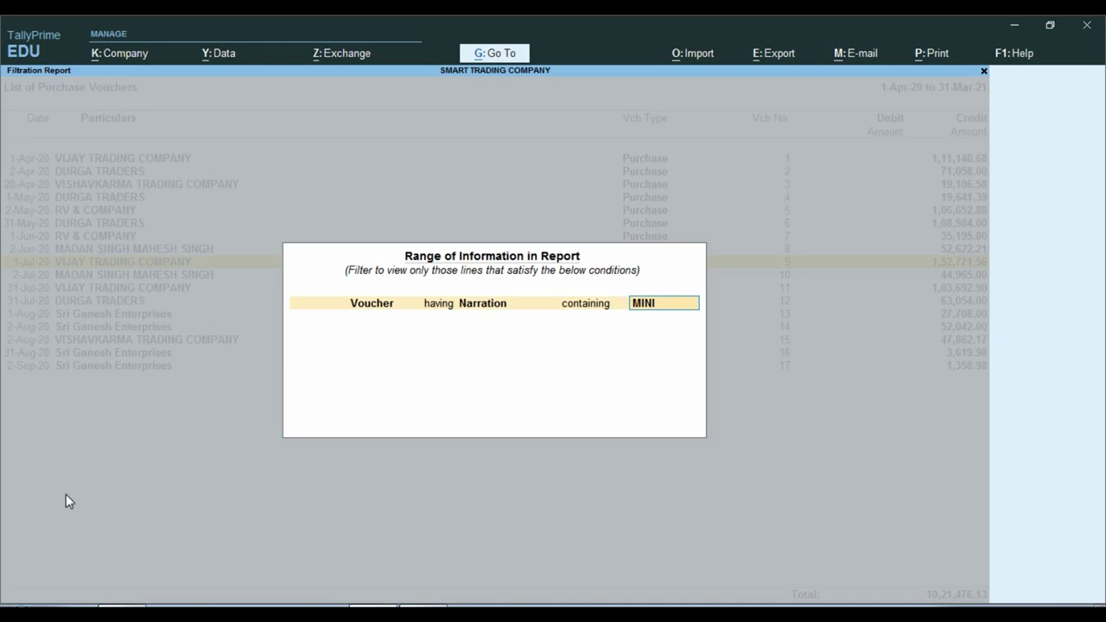
key("Return")
key("Return")
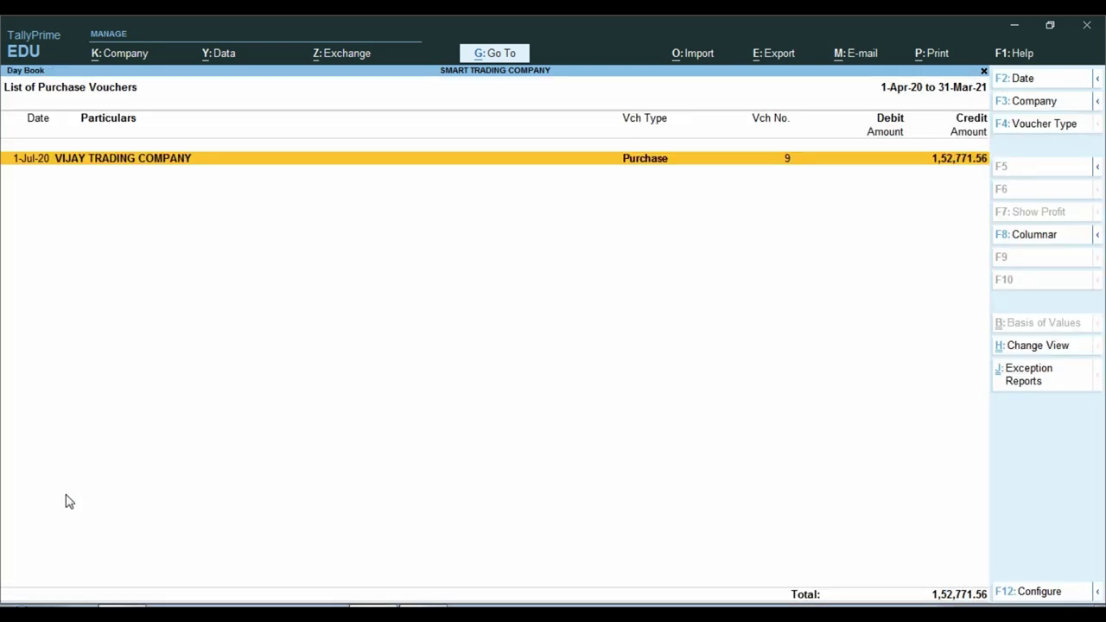
double_click(292, 164)
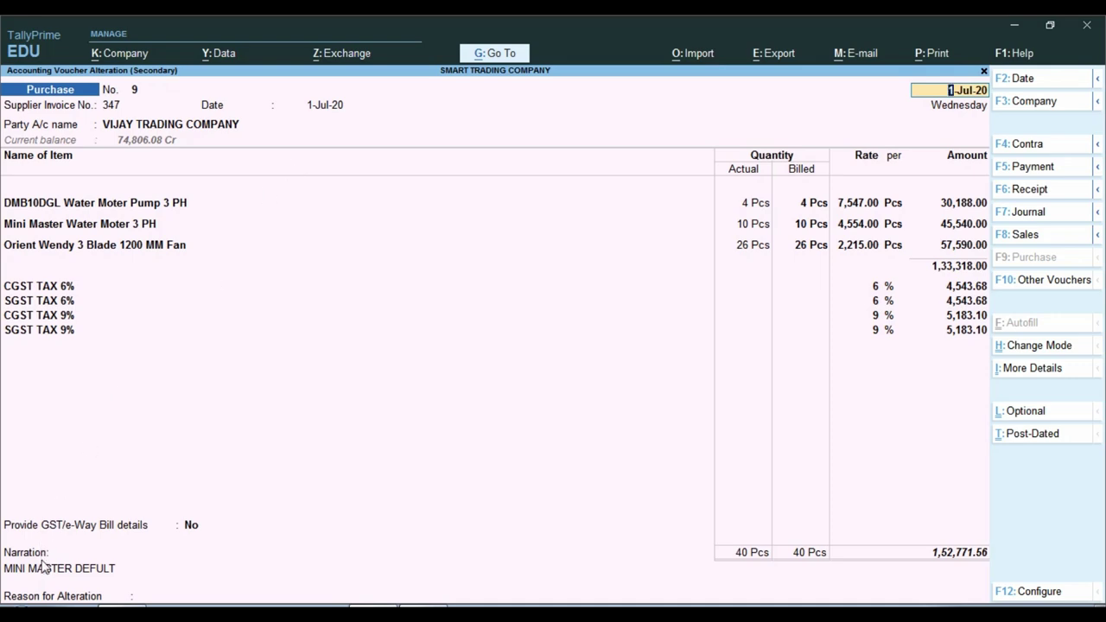
- Quit voucher 9 and remove the MINI narration filter to list all 17 purchase vouchers
key("ctrl")
key("Escape")
key("y")
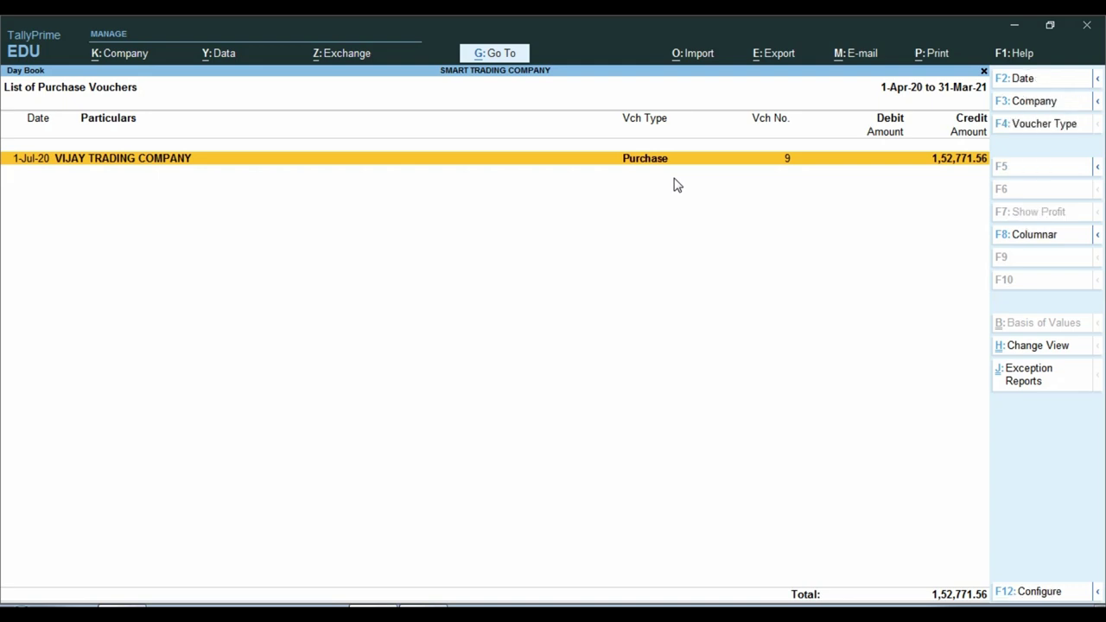
key("Escape")
key("alt")
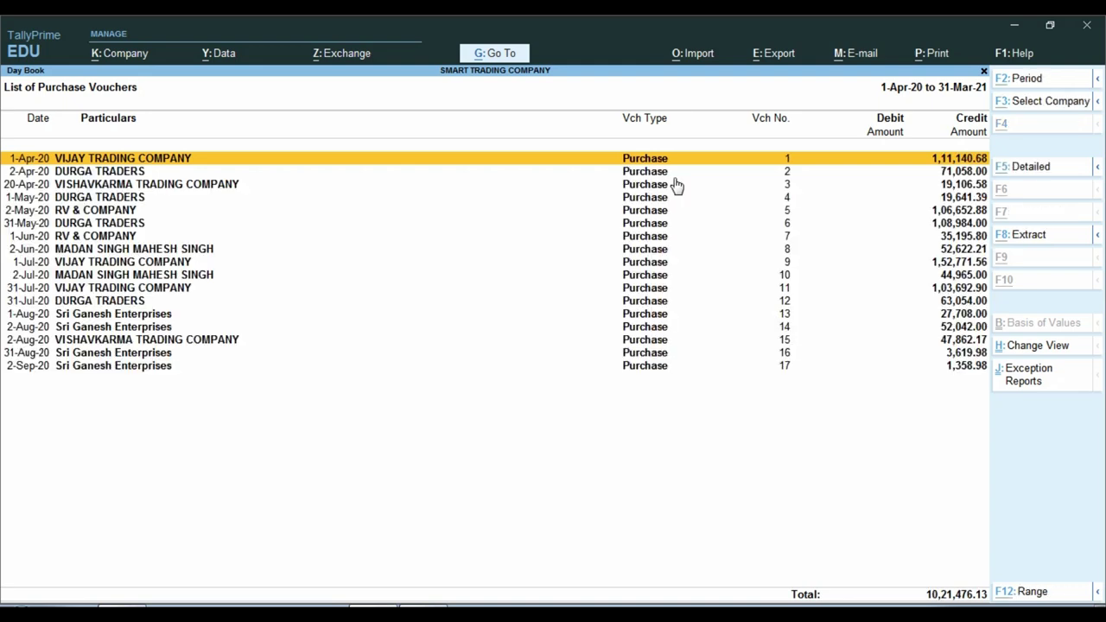
- Filter purchase vouchers to stock item names containing SUGAR, leaving vouchers 4, 15 and 16 (71,123.54)
key("alt+F12")
key("Return")
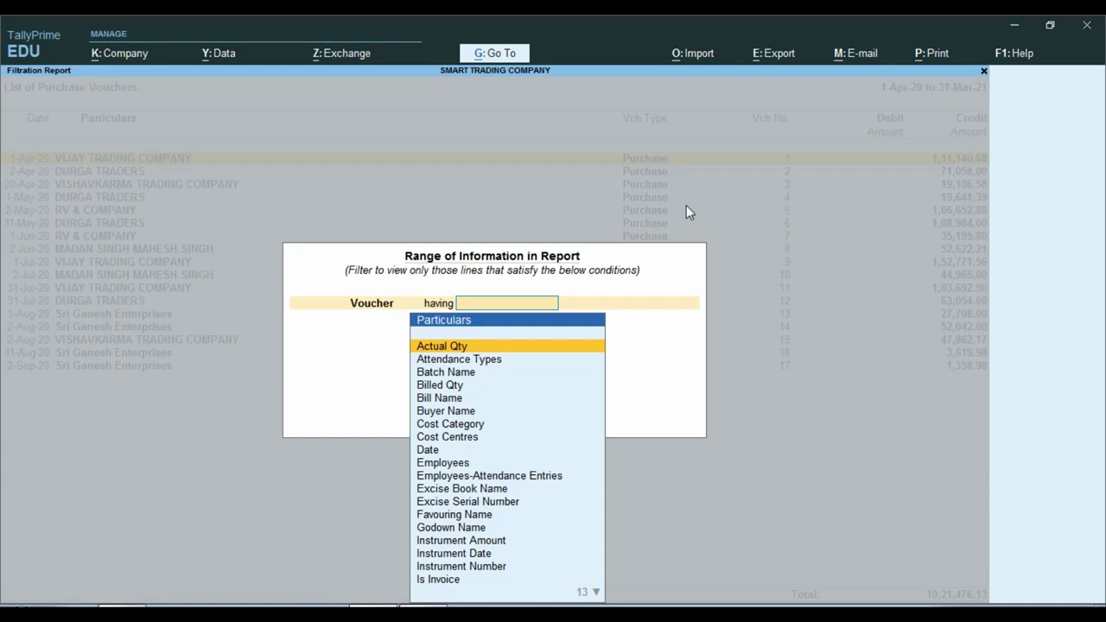
key("Down")
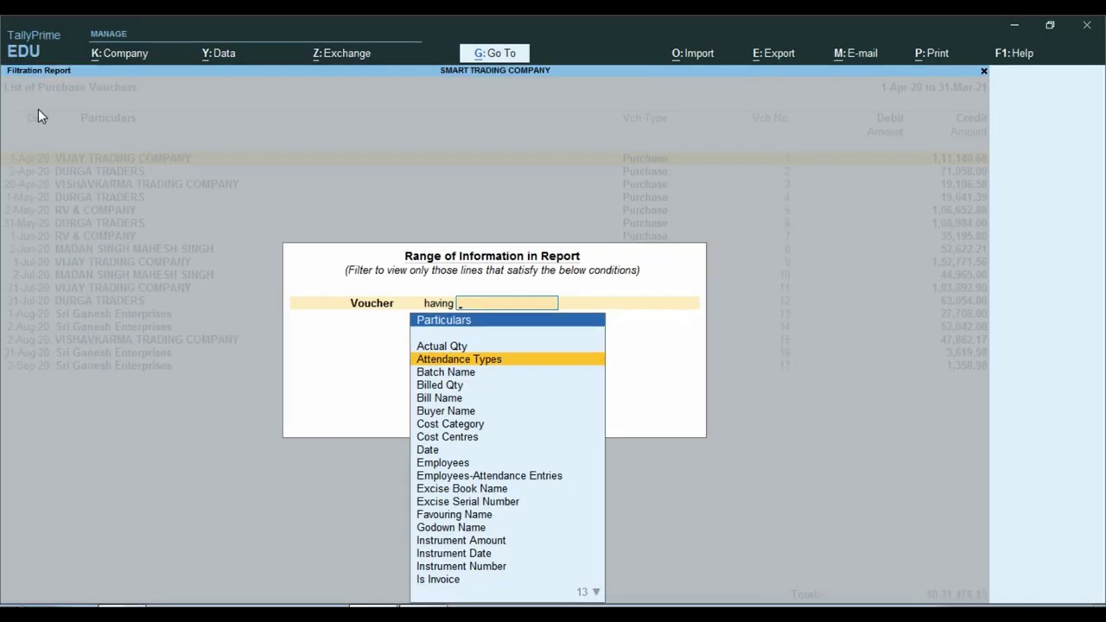
type("S")
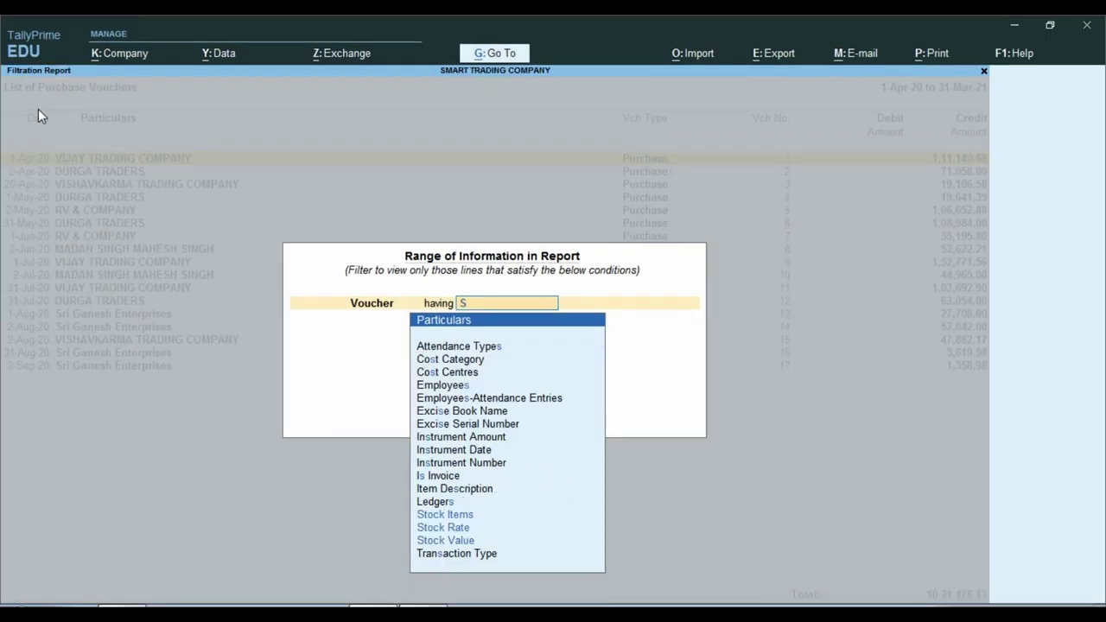
type("t")
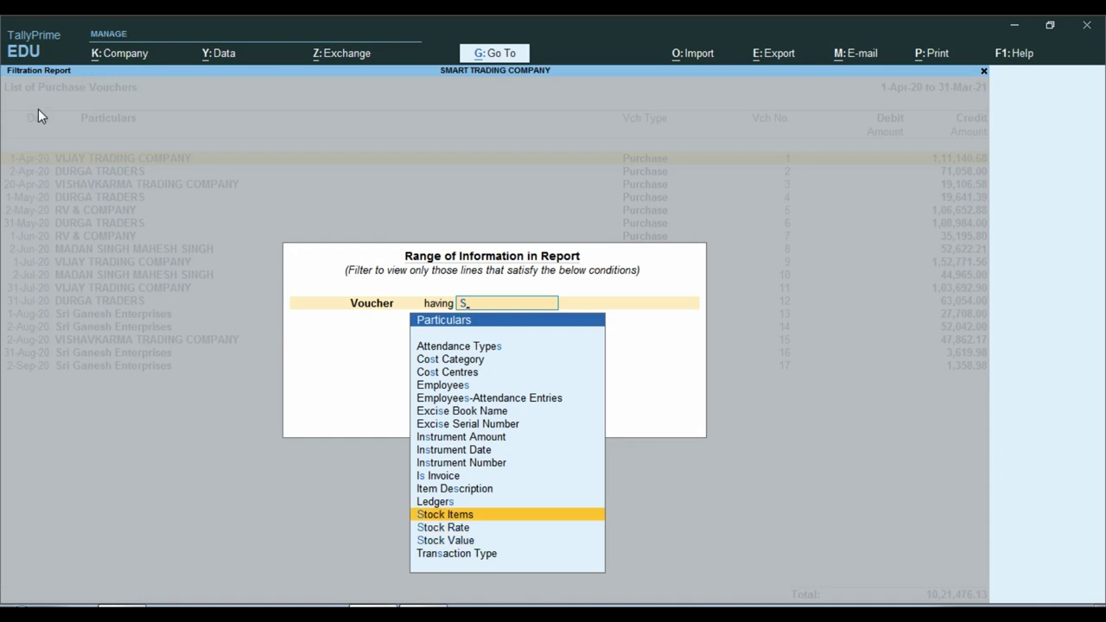
key("Return")
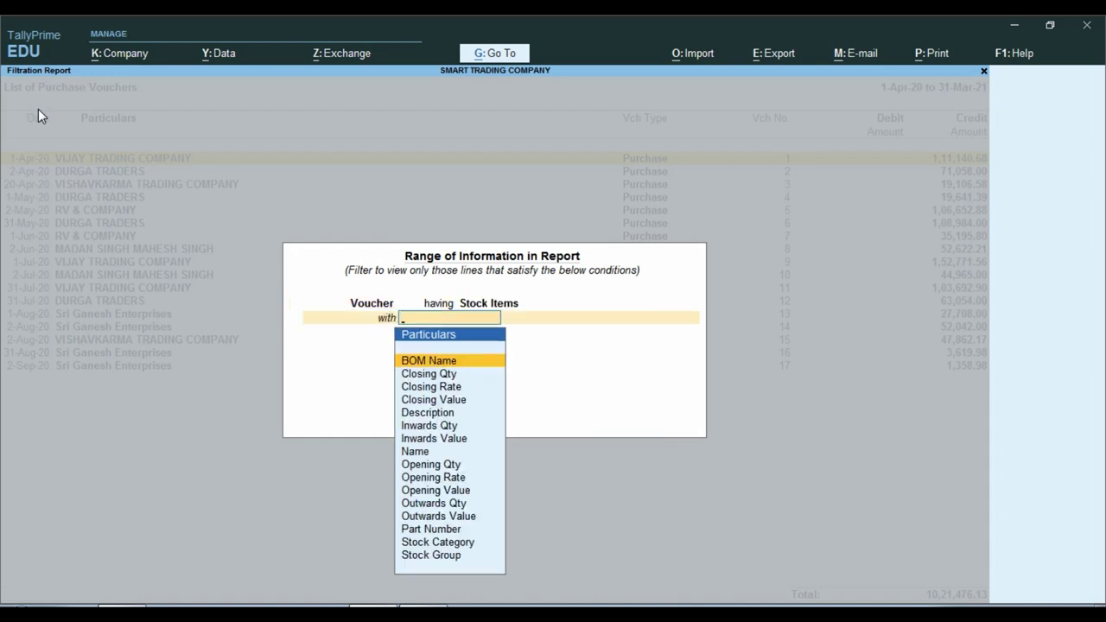
type("N")
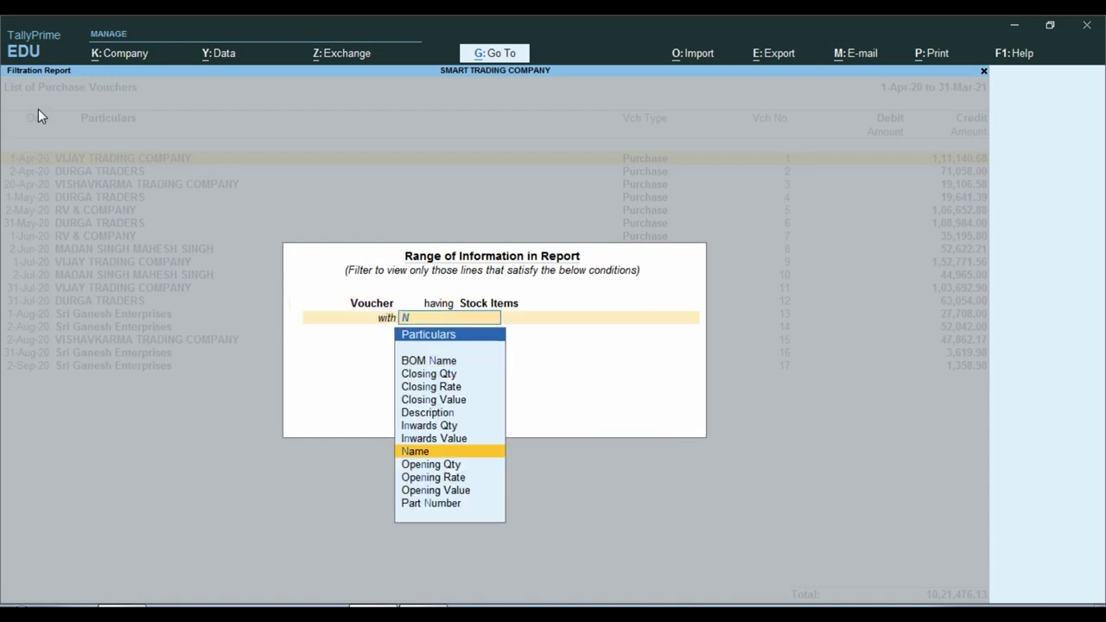
key("Return")
key("Down")
key("Down")
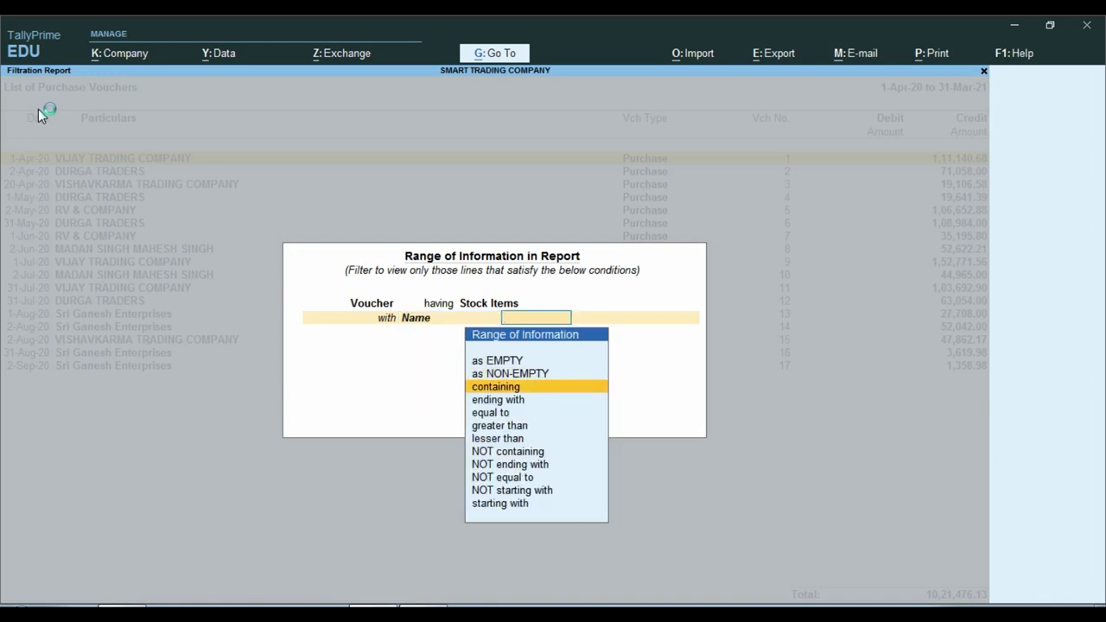
key("Return")
type("SUGAR")
key("Return")
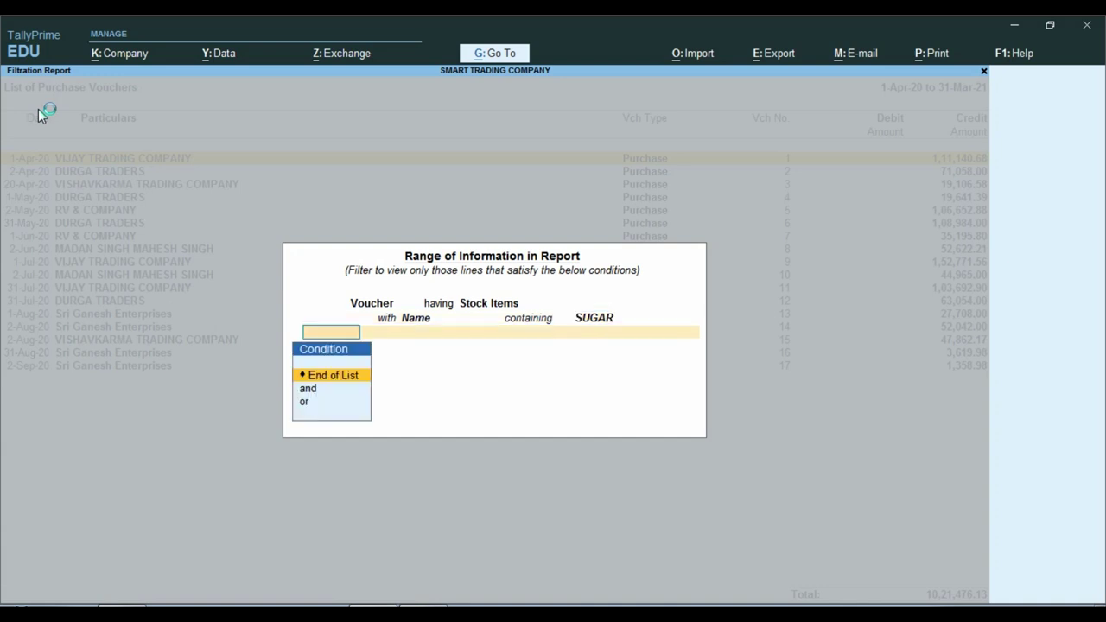
key("Return")
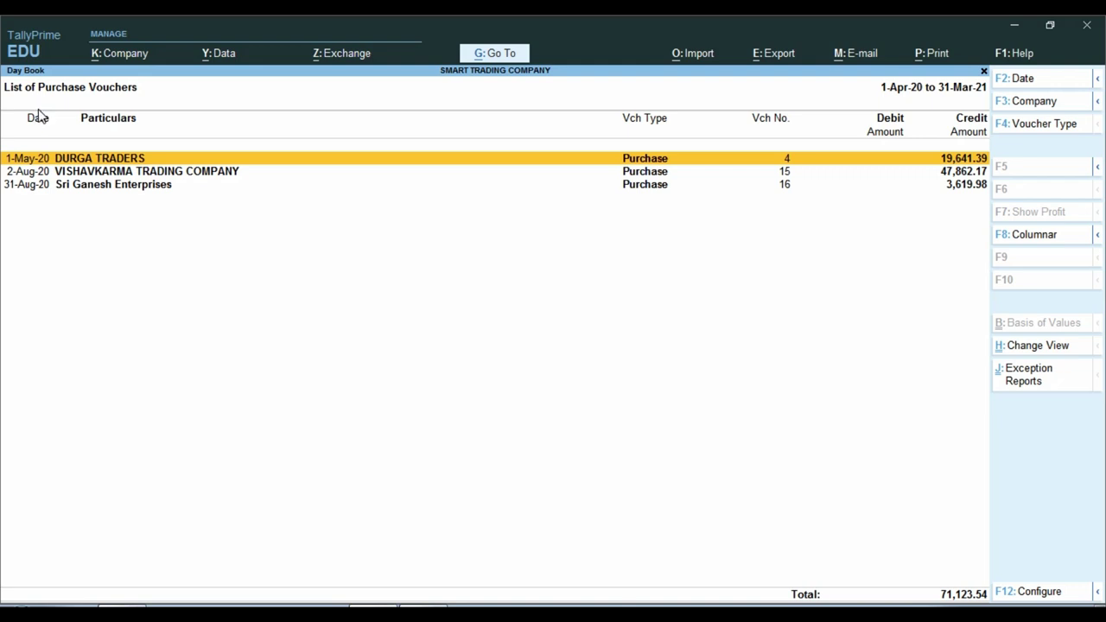
key("Return")
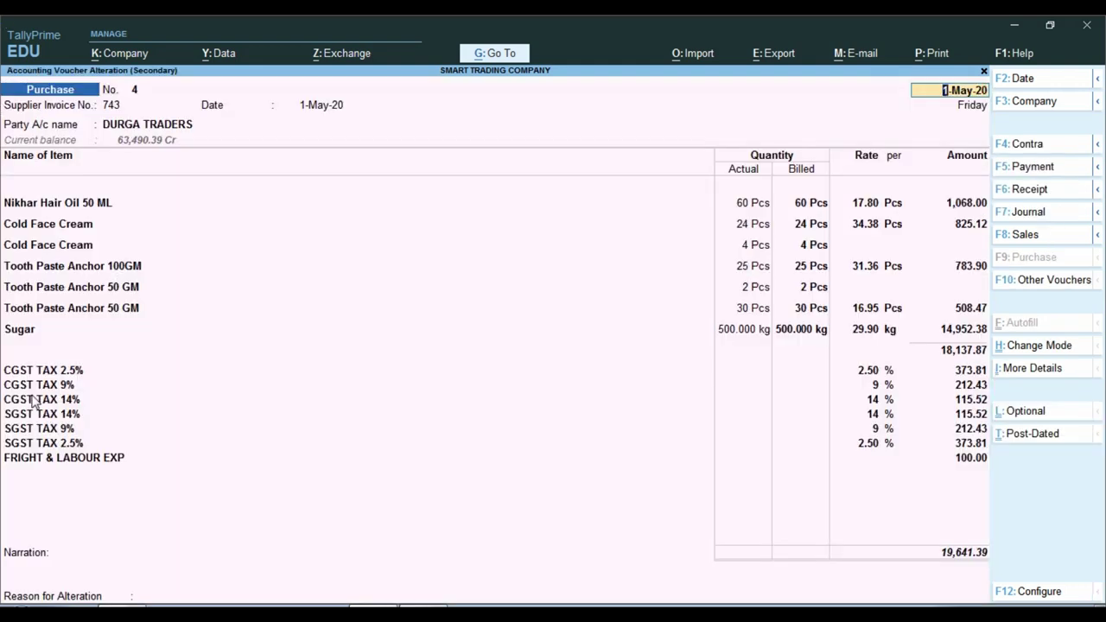
key("Escape")
key("Down")
key("Return")
key("Escape")
key("Down")
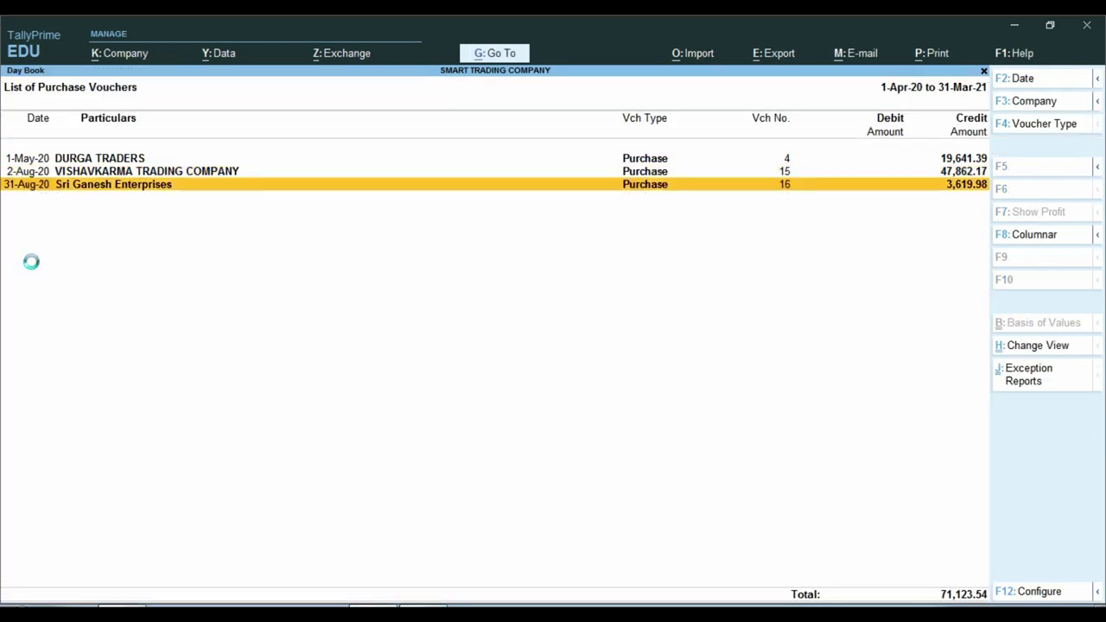
key("Return")
key("Escape")
key("y")
- Clear the purchase filter and switch the report to the List of Sales Vouchers
key("Escape")
key("F4")
type("SALE")
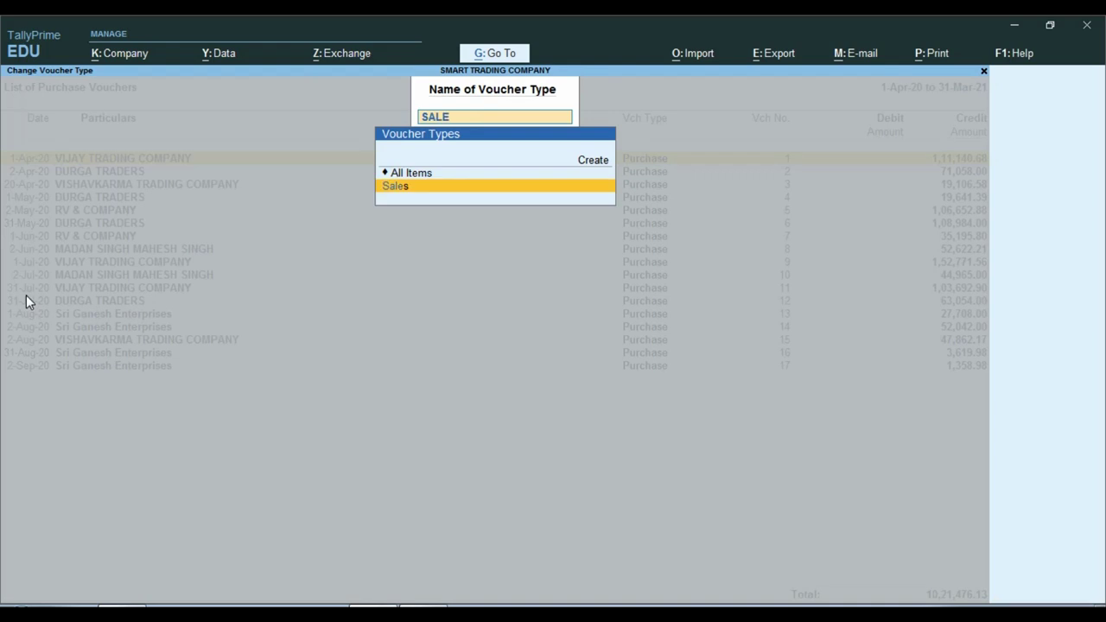
key("Return")
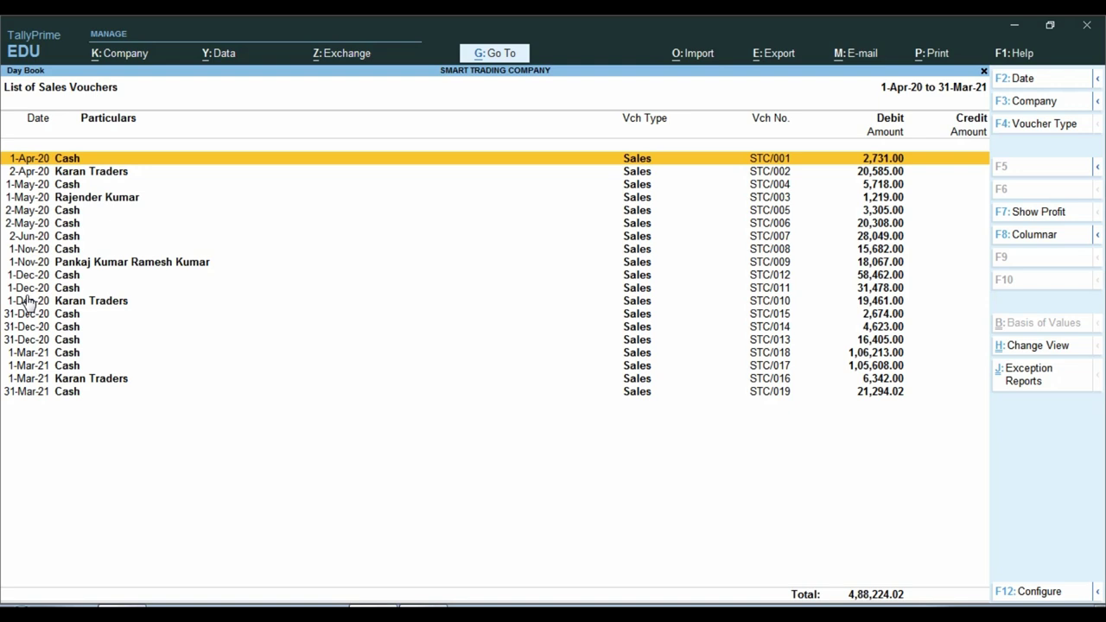
- Begin a Range of Information filter on vouchers, then cancel it without applying
key("ctrl+F12")
key("Return")
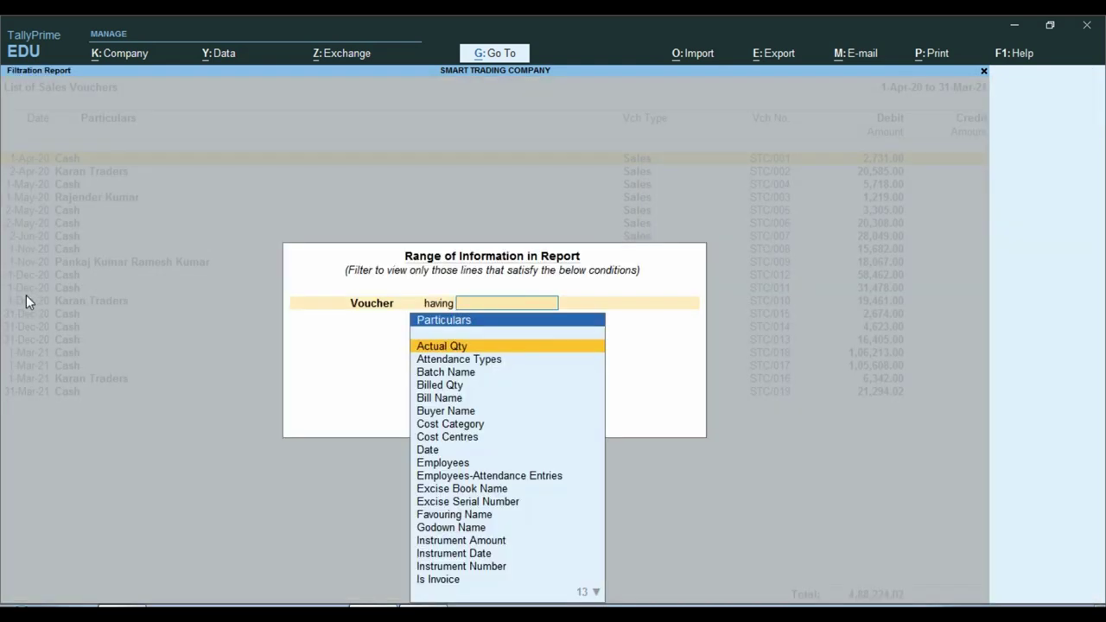
type("S")
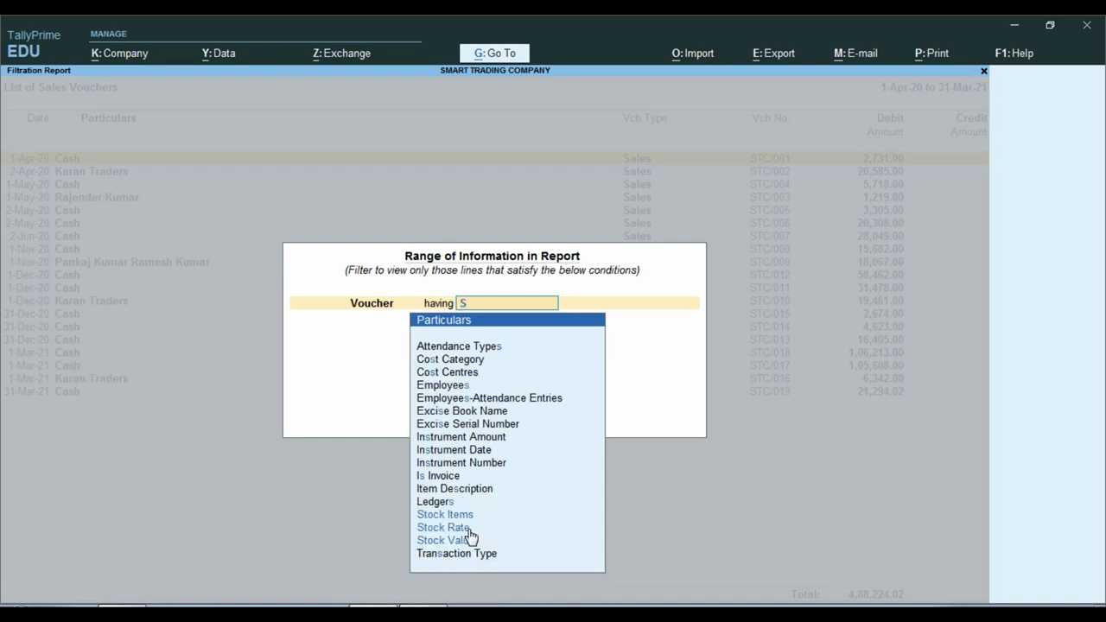
key("BackSpace")
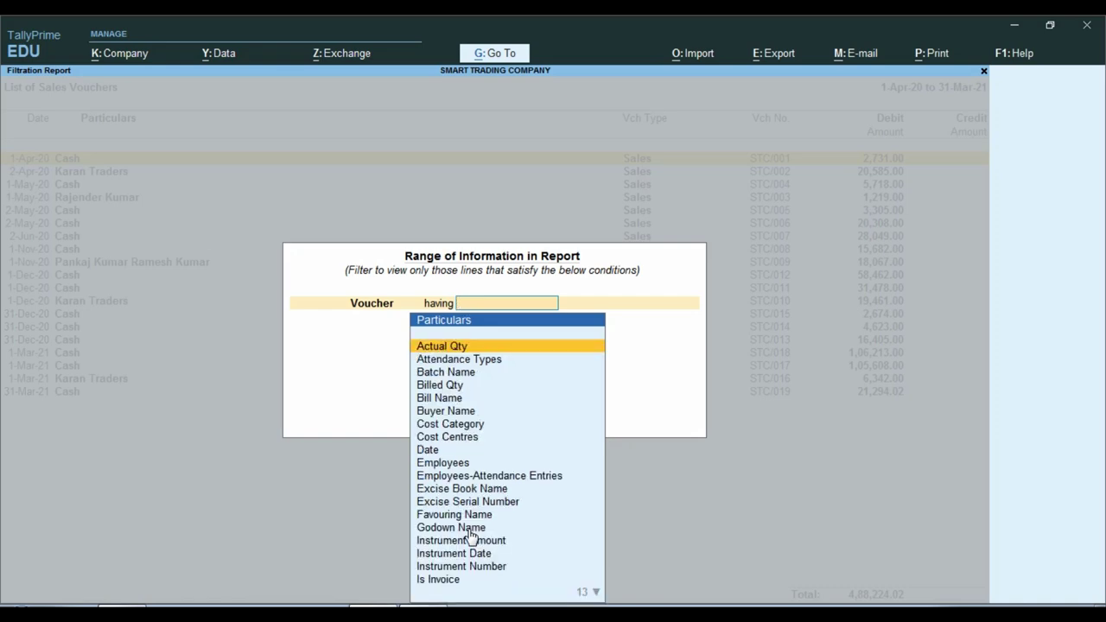
key("Escape")
key("Down")
key("Down")
key("Down")
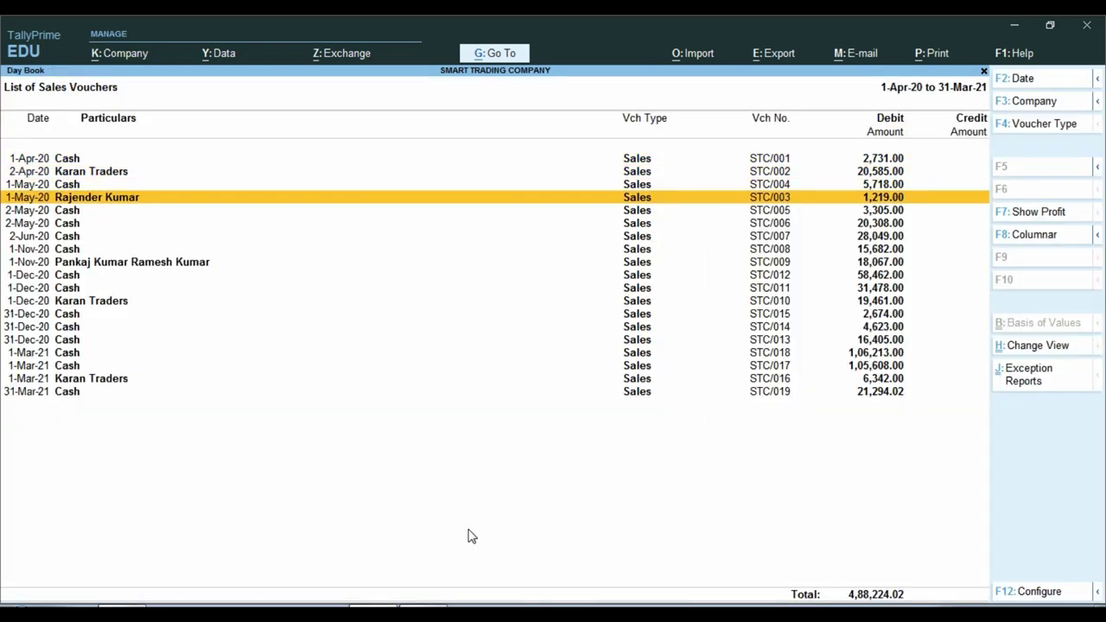
key("Up")
key("Return")
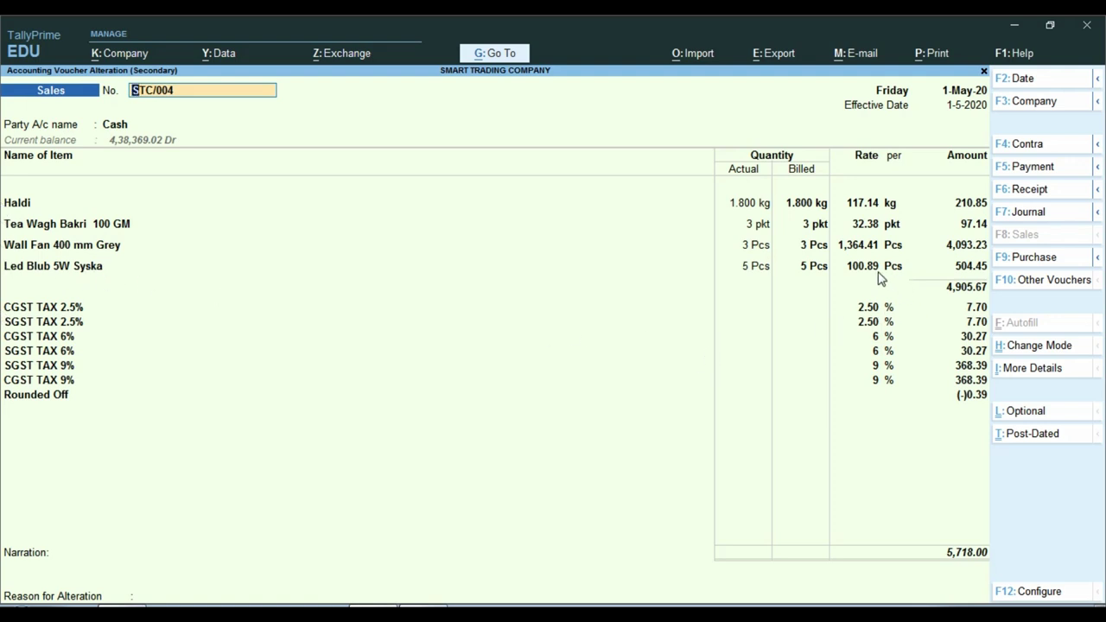
key("ctrl+1")
mouse_move(804, 241)
left_mouse_down()
mouse_move(846, 268)
mouse_move(898, 276)
left_mouse_up()
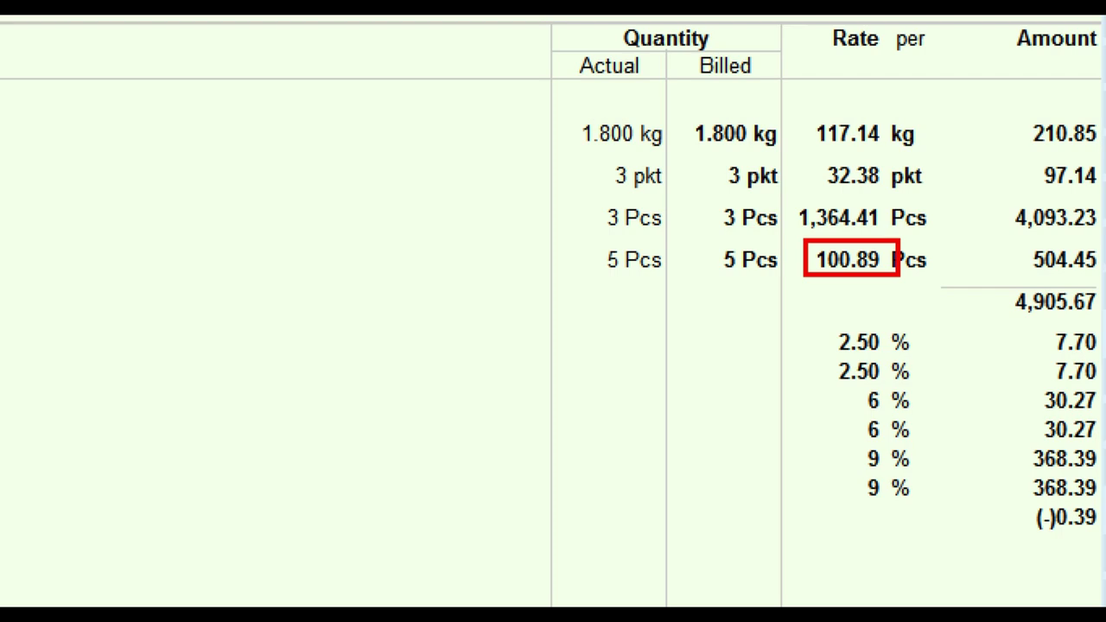
key("Escape")
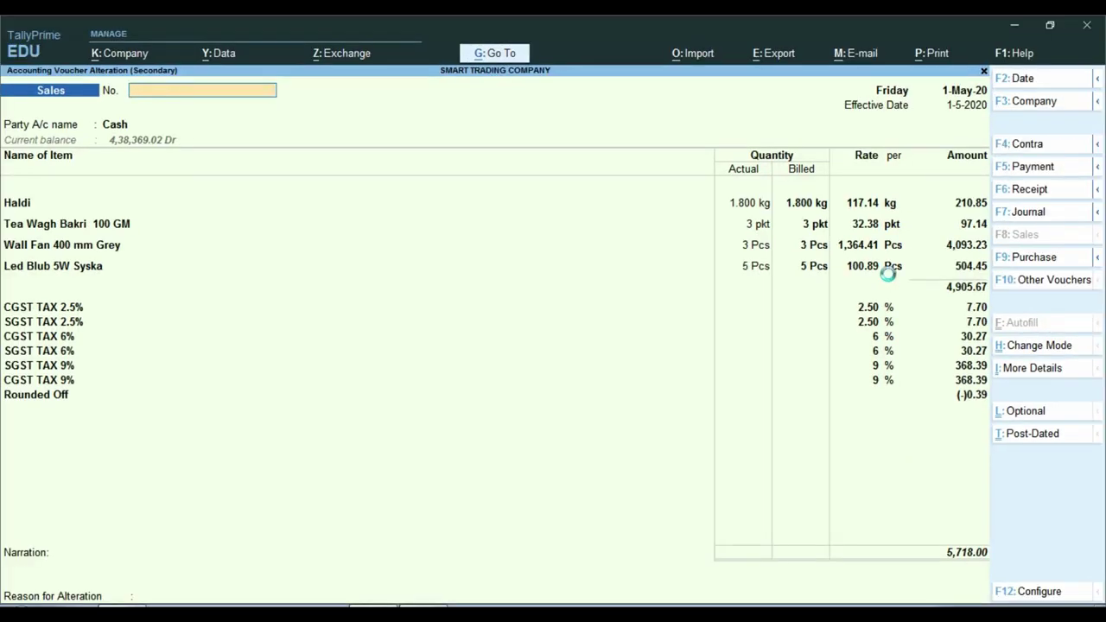
key("Escape")
key("y")
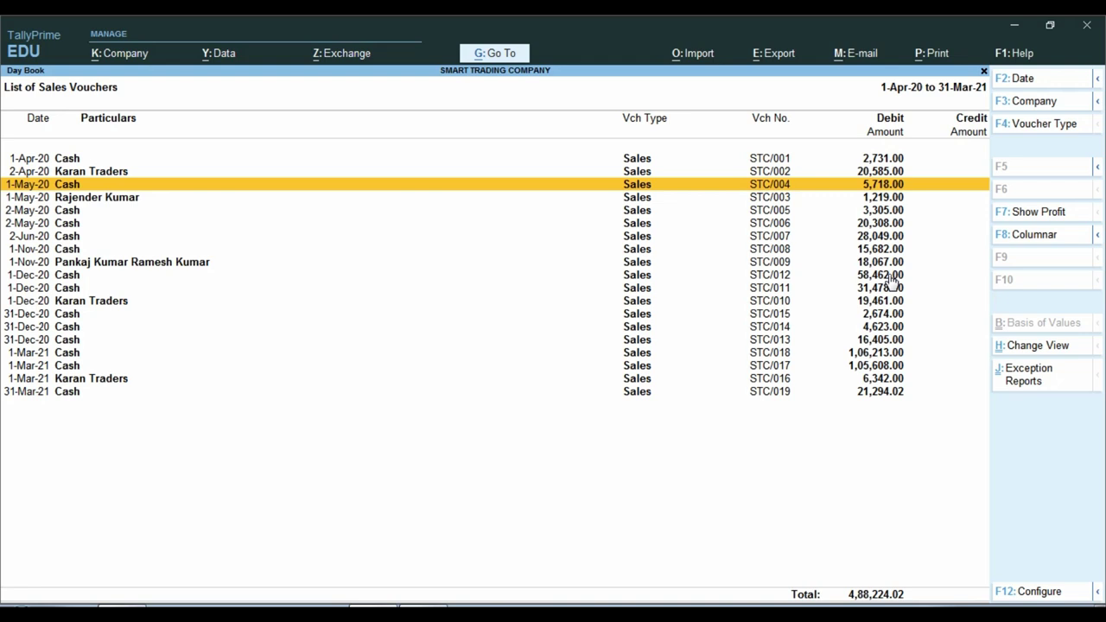
- Filter sales vouchers to Stock Rate equal to 100.89, leaving STC/004 and STC/006 (26,026.00)
key("alt+F12")
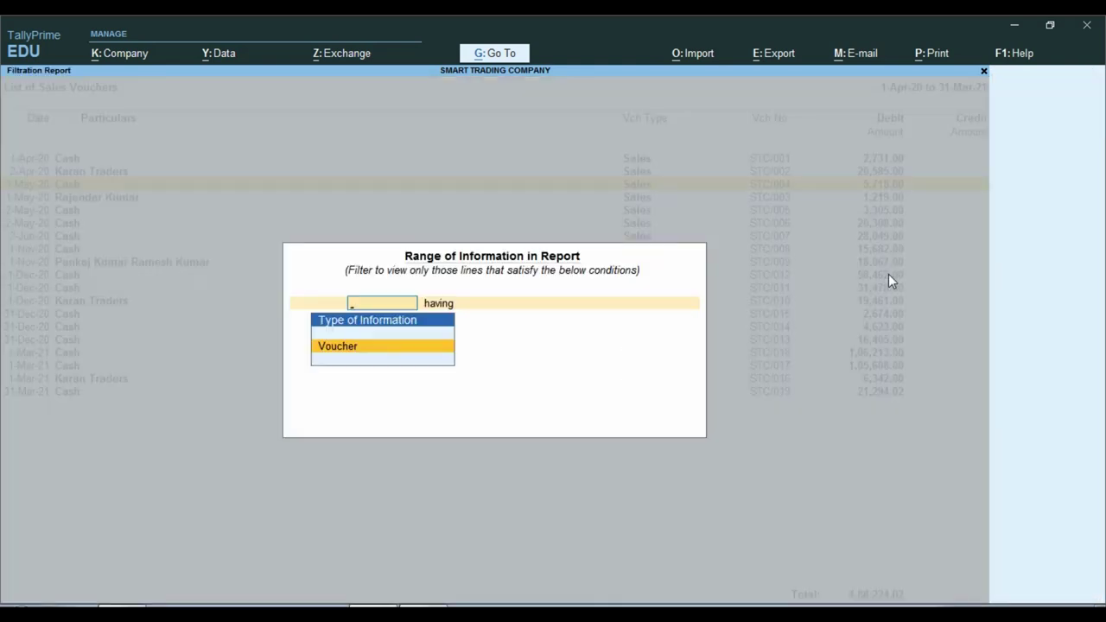
key("Return")
type("S")
key("Down")
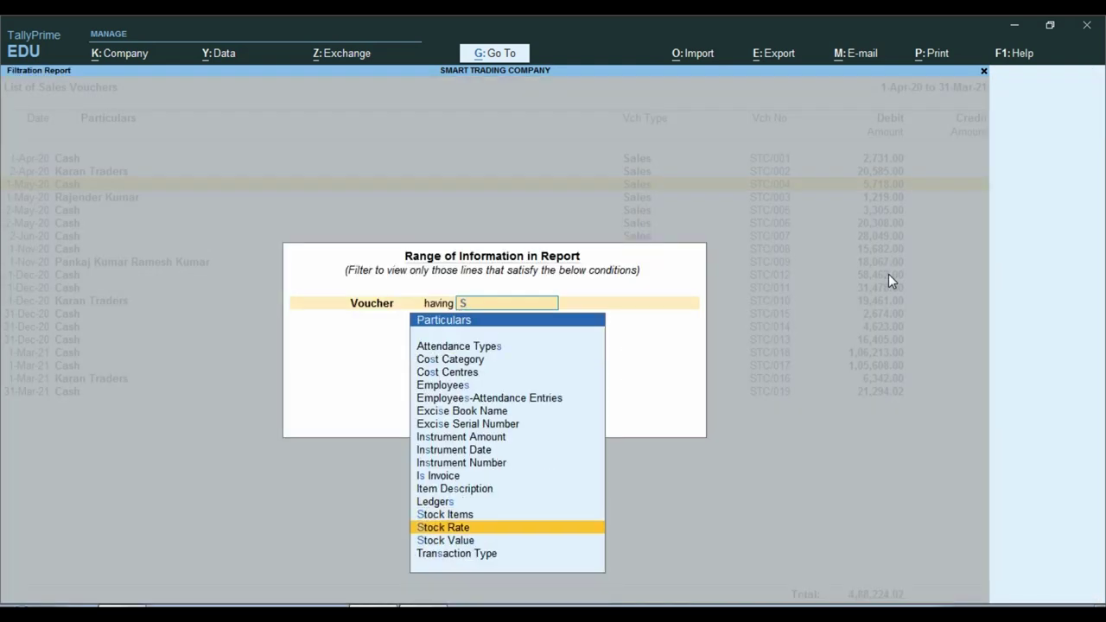
key("Return")
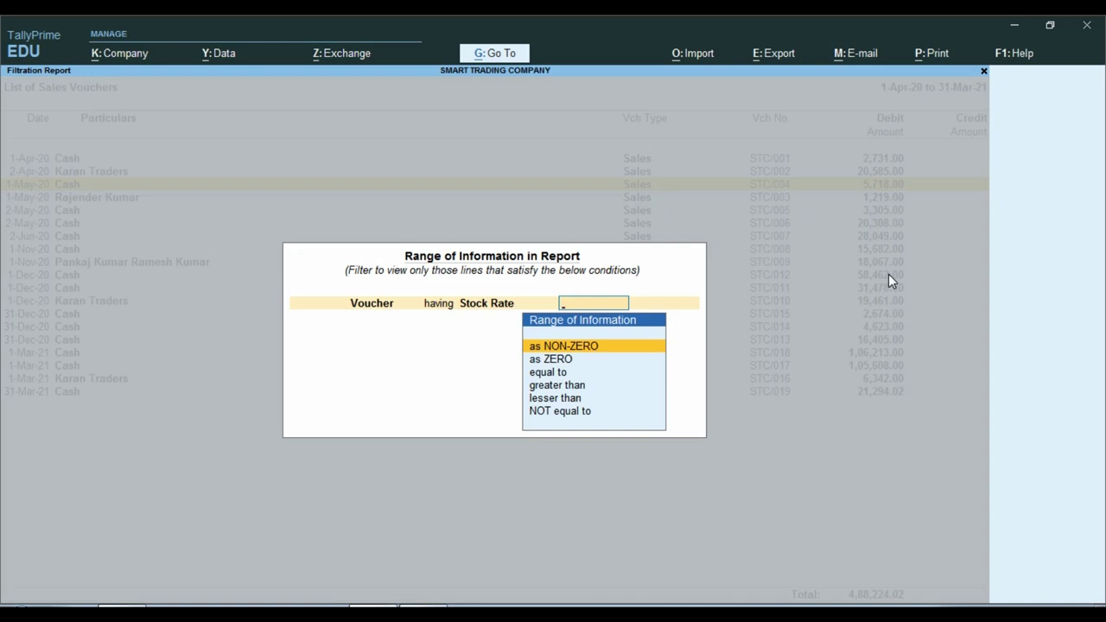
key("Down")
key("Down")
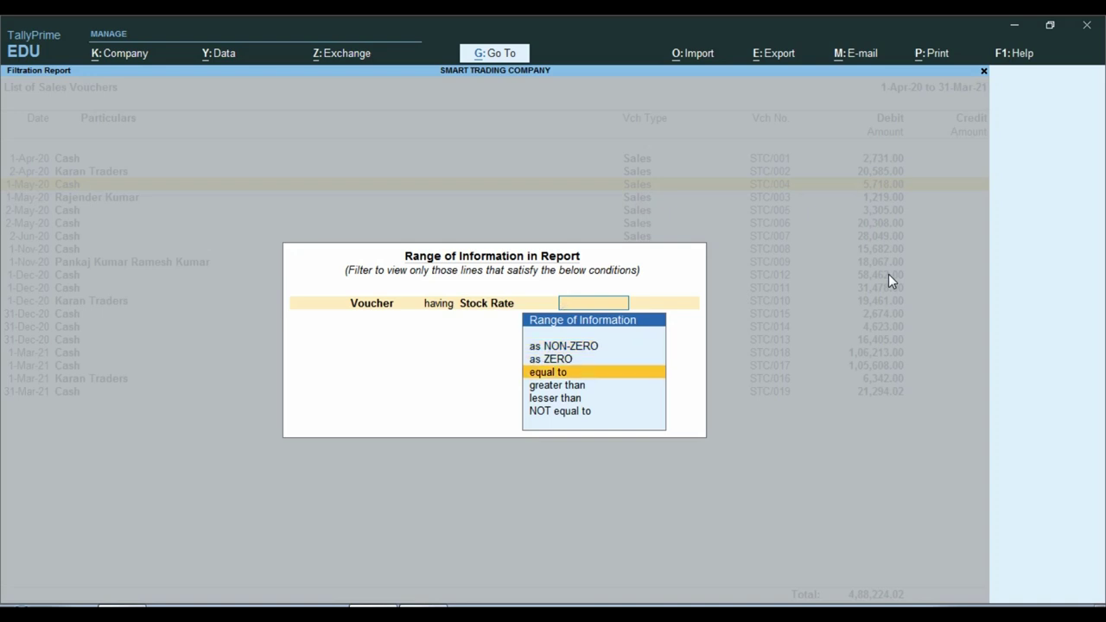
key("Return")
type("100.89")
key("Return")
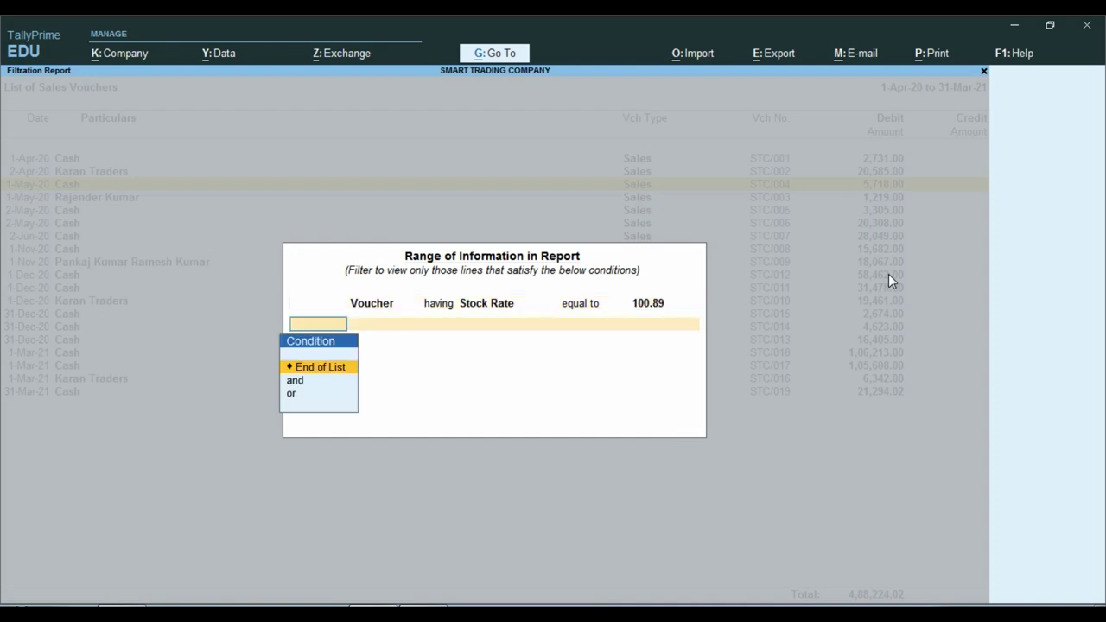
key("Return")
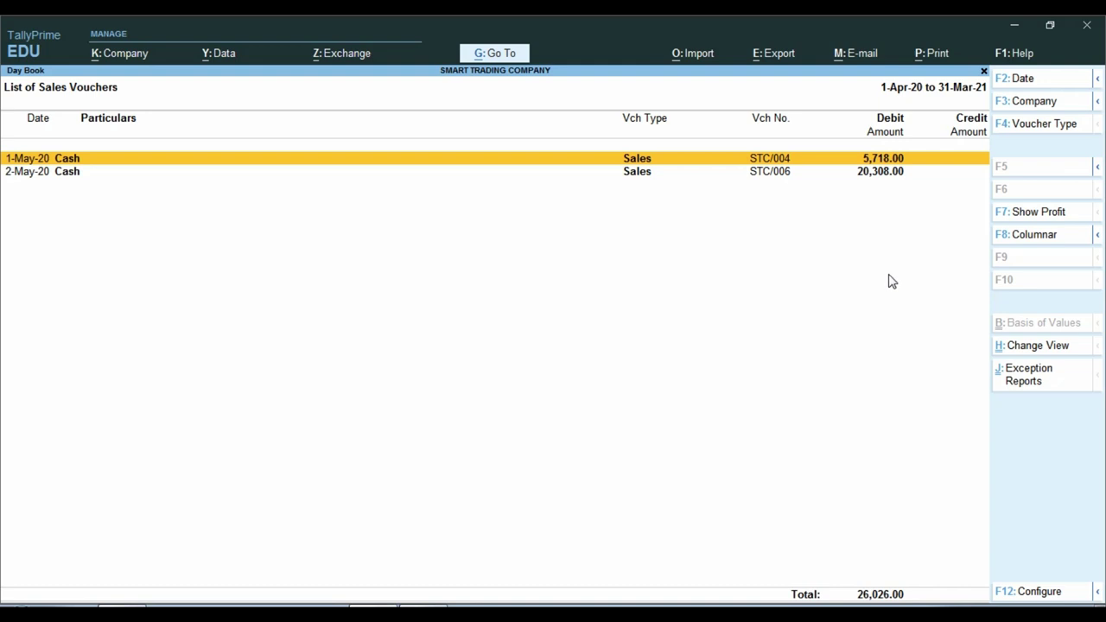
- Inspect vouchers STC/004 and STC/006 for the 100.89 rate, then return to the sales list
key("Return")
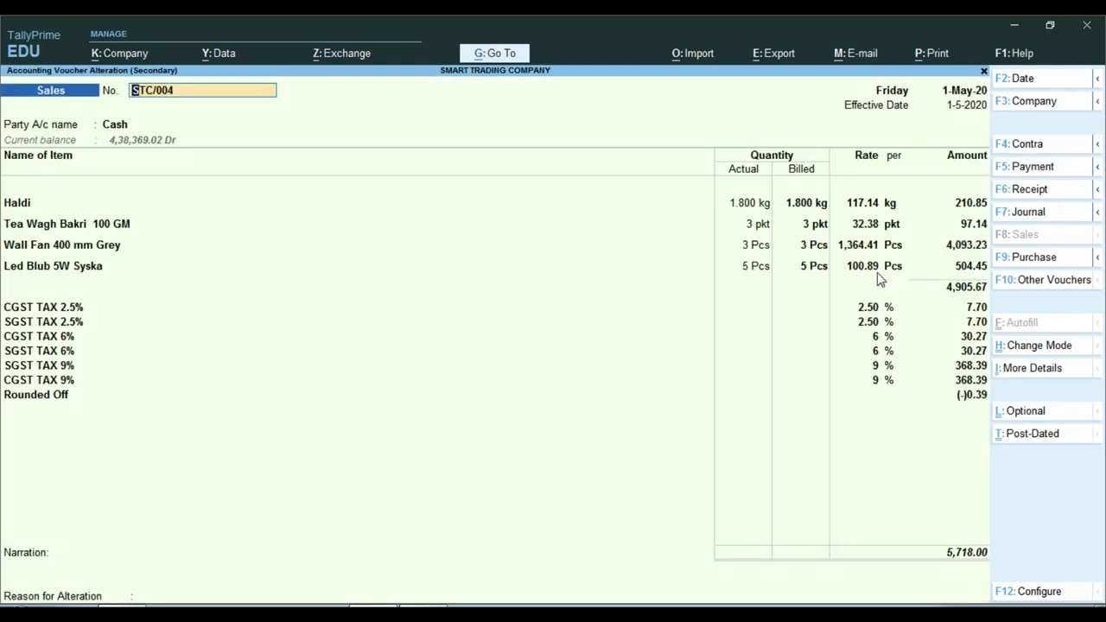
key("Escape")
key("Down")
key("Return")
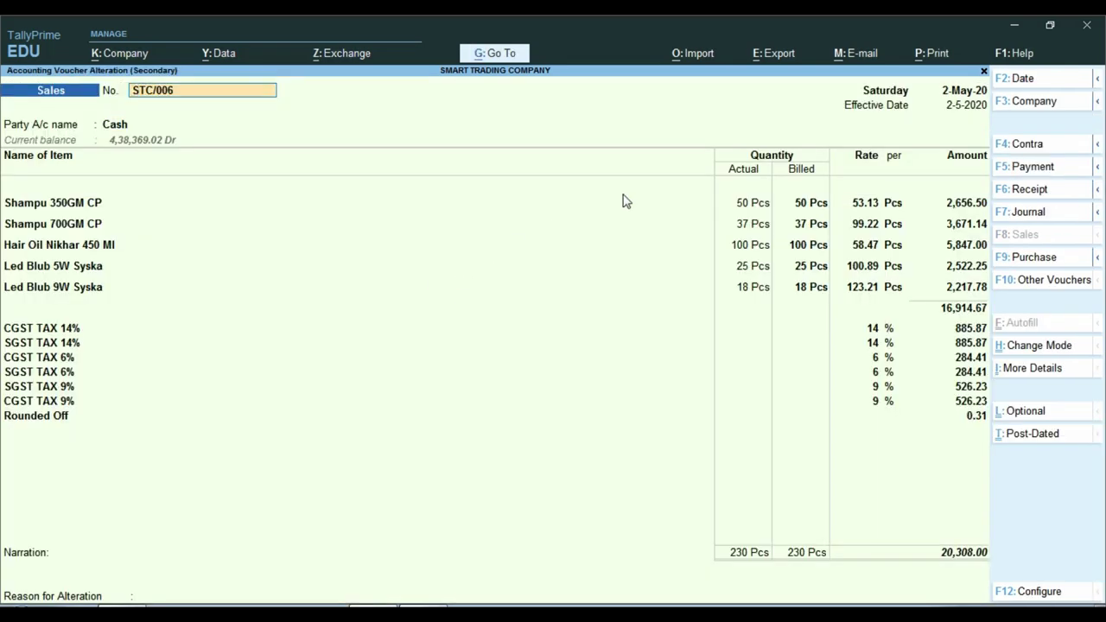
key("ctrl+1")
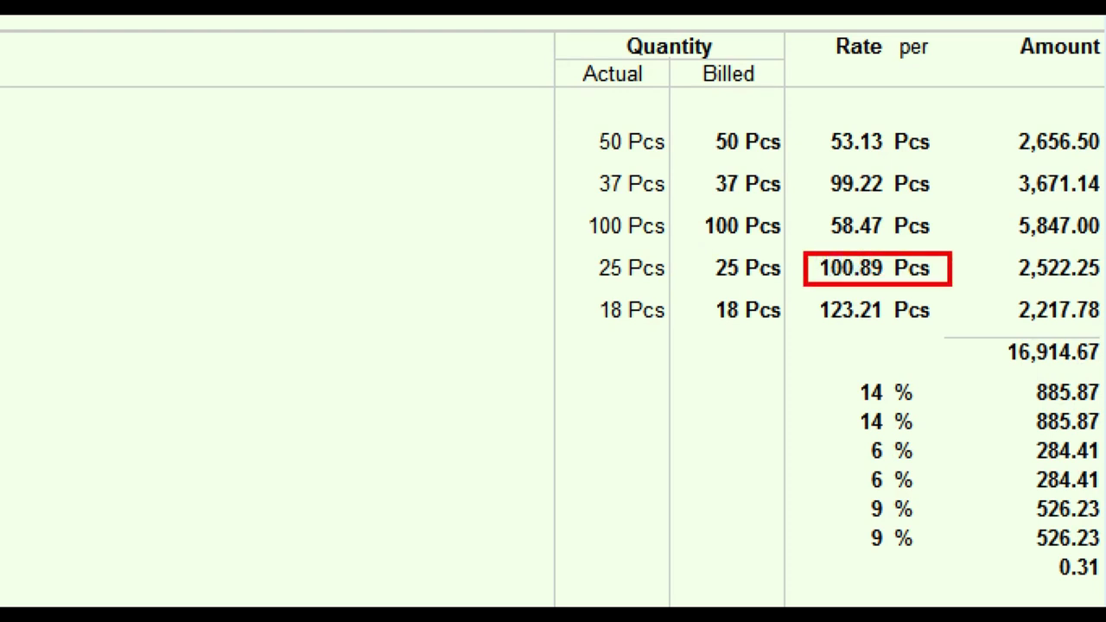
key("Escape")
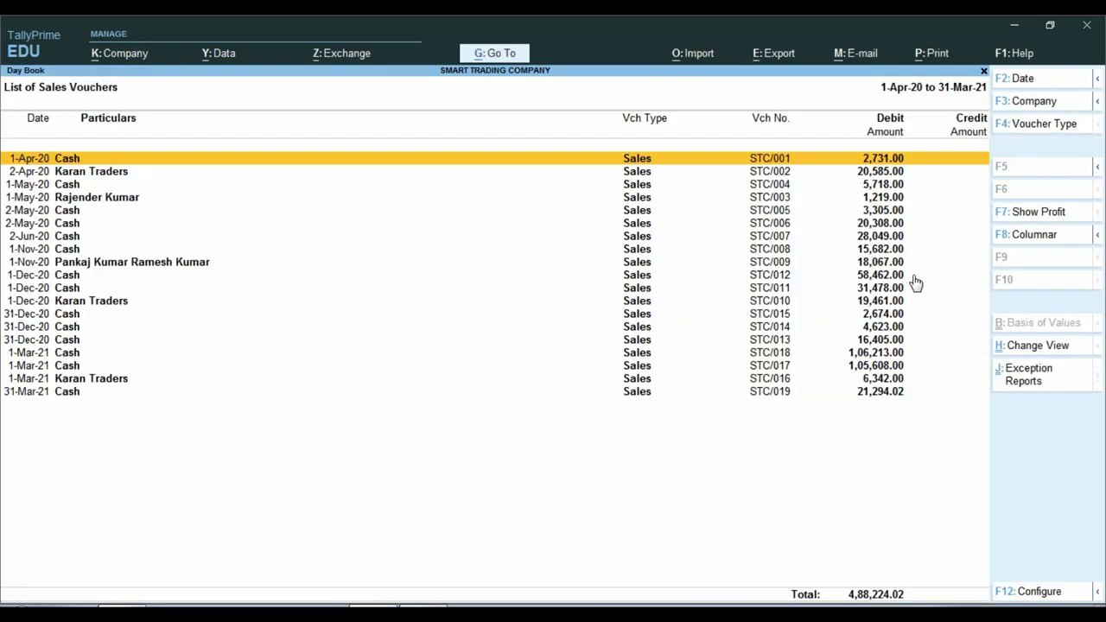